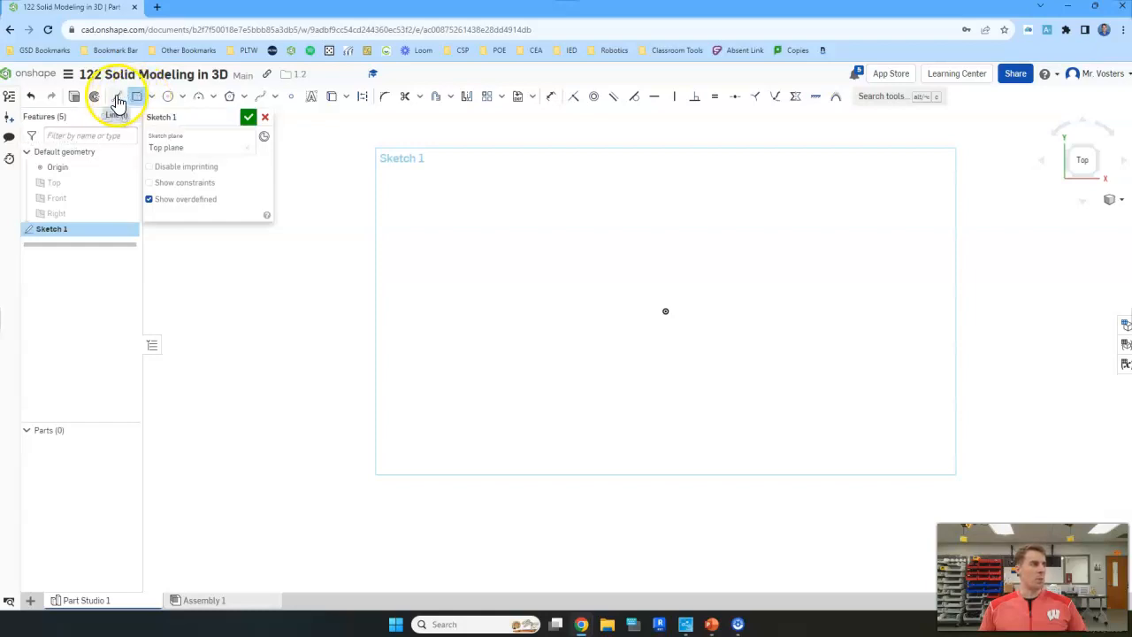
- Sketch a closed rectangle about 3.05 by 1.8 in with four connected lines, placing its upper-left corner on the origin
{"action": "left_click", "coordinate": [116, 98]}
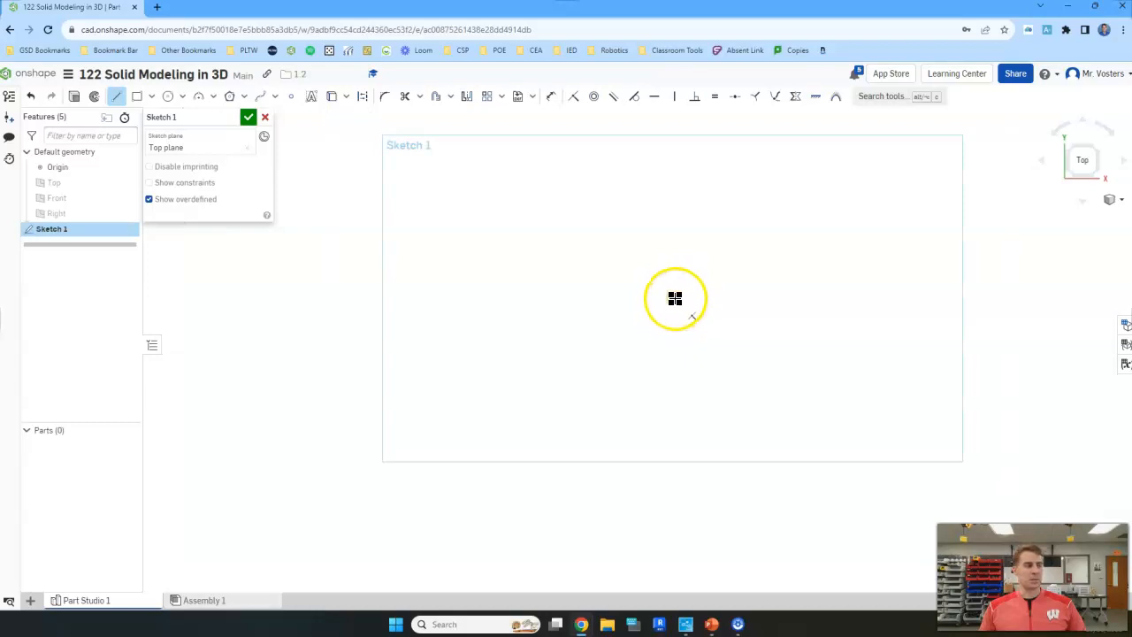
{"action": "left_click", "coordinate": [673, 298]}
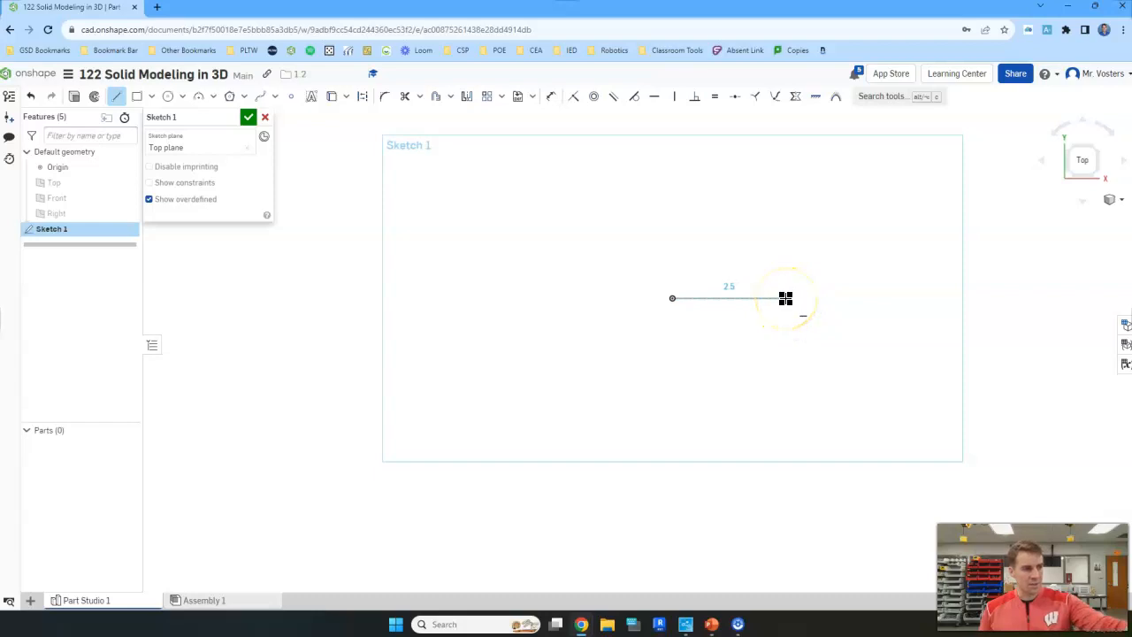
{"action": "left_click_drag", "start_coordinate": [785, 298], "coordinate": [811, 380]}
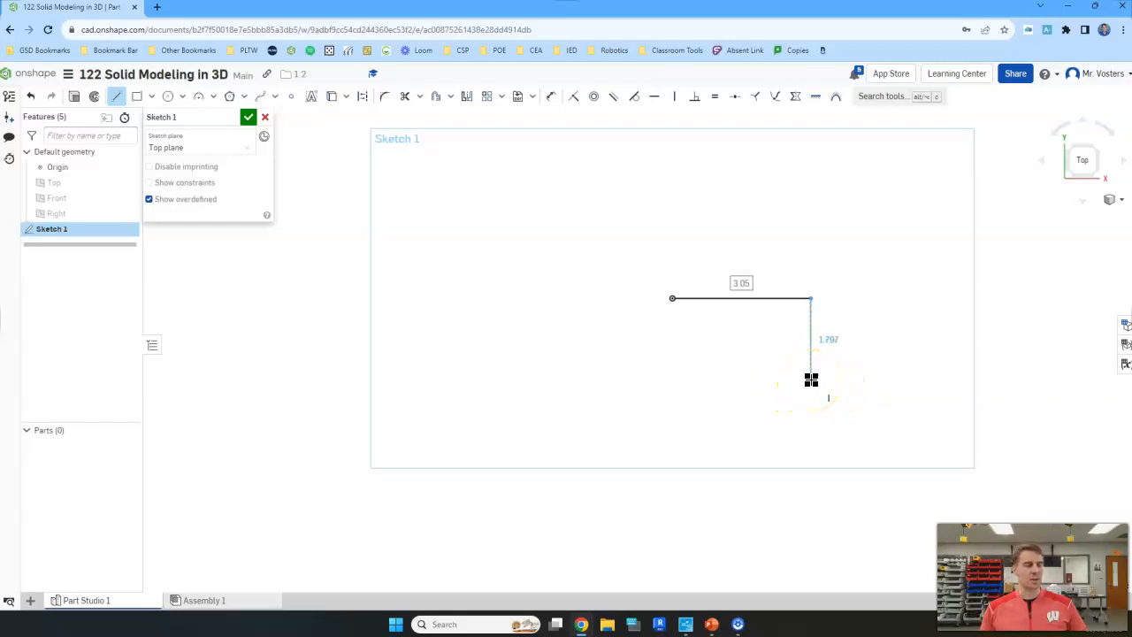
{"action": "mouse_move", "coordinate": [665, 374]}
{"action": "left_mouse_down"}
{"action": "mouse_move", "coordinate": [627, 376]}
{"action": "mouse_move", "coordinate": [700, 372]}
{"action": "mouse_move", "coordinate": [733, 336]}
{"action": "mouse_move", "coordinate": [685, 371]}
{"action": "mouse_move", "coordinate": [642, 380]}
{"action": "mouse_move", "coordinate": [723, 369]}
{"action": "mouse_move", "coordinate": [748, 345]}
{"action": "mouse_move", "coordinate": [743, 387]}
{"action": "mouse_move", "coordinate": [679, 380]}
{"action": "left_mouse_up"}
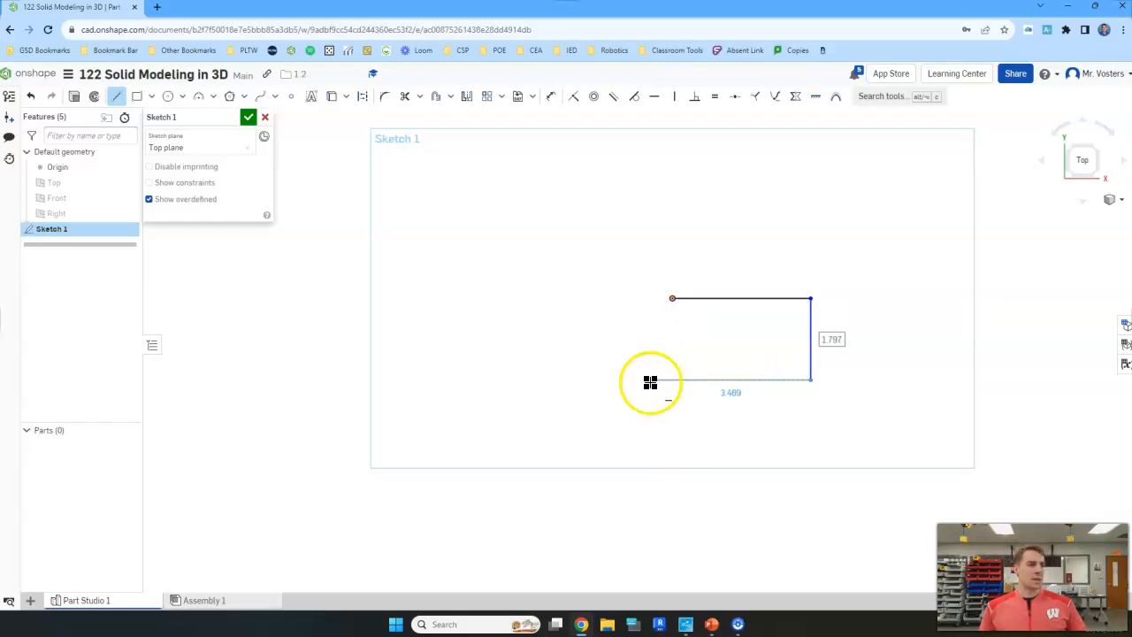
{"action": "left_click_drag", "start_coordinate": [673, 321], "coordinate": [663, 372]}
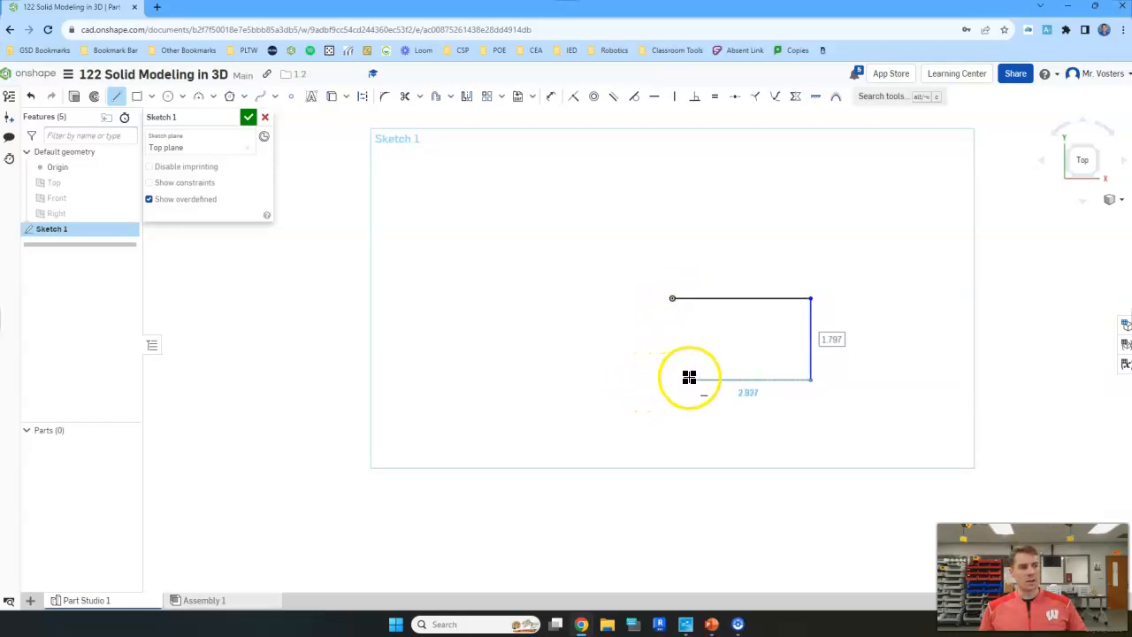
{"action": "mouse_move", "coordinate": [667, 347]}
{"action": "left_mouse_down"}
{"action": "mouse_move", "coordinate": [667, 301]}
{"action": "mouse_move", "coordinate": [669, 384]}
{"action": "mouse_move", "coordinate": [677, 369]}
{"action": "mouse_move", "coordinate": [688, 384]}
{"action": "mouse_move", "coordinate": [656, 381]}
{"action": "mouse_move", "coordinate": [675, 324]}
{"action": "mouse_move", "coordinate": [675, 380]}
{"action": "mouse_move", "coordinate": [673, 298]}
{"action": "left_mouse_up"}
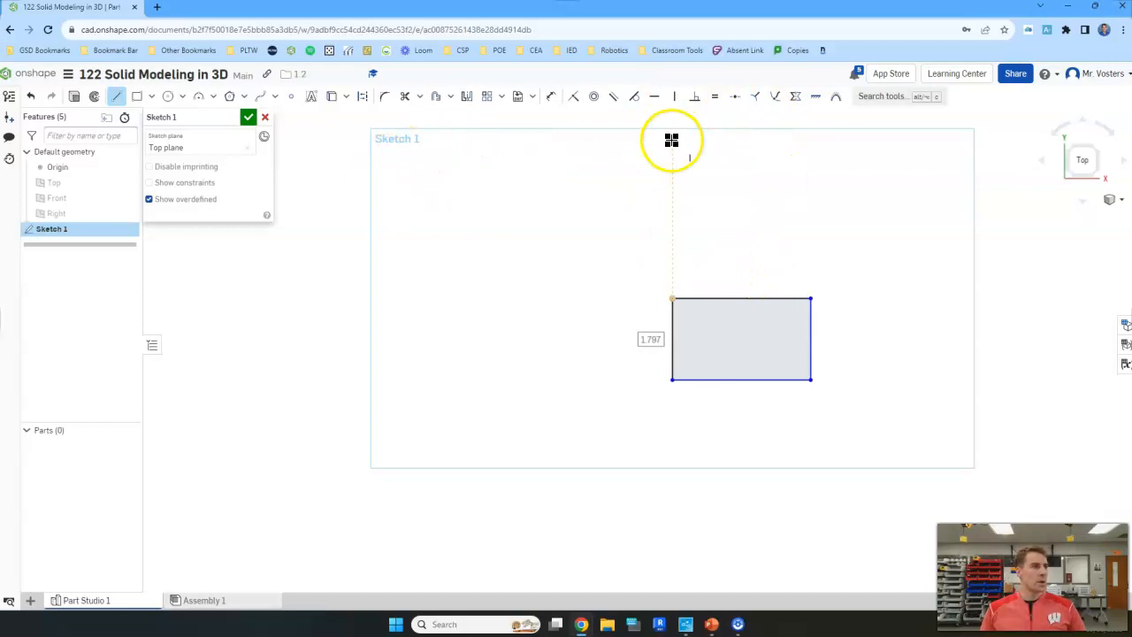
- Dimension the rectangle's upper edge to 1 in, placing the dimension above it
{"action": "left_click", "coordinate": [553, 100]}
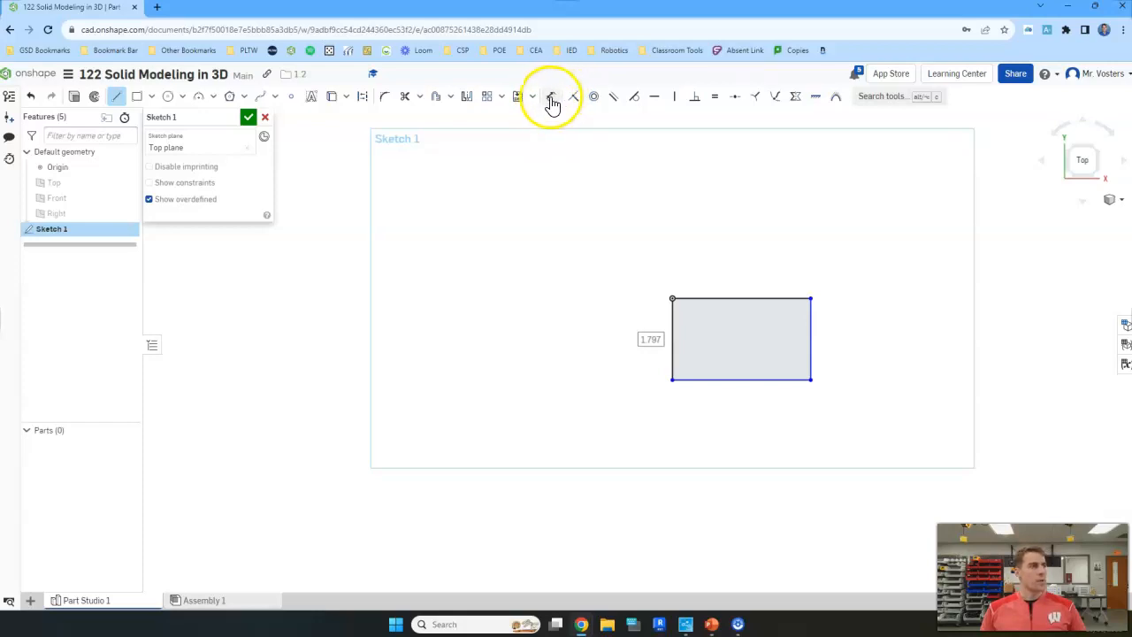
{"action": "left_click", "coordinate": [552, 97]}
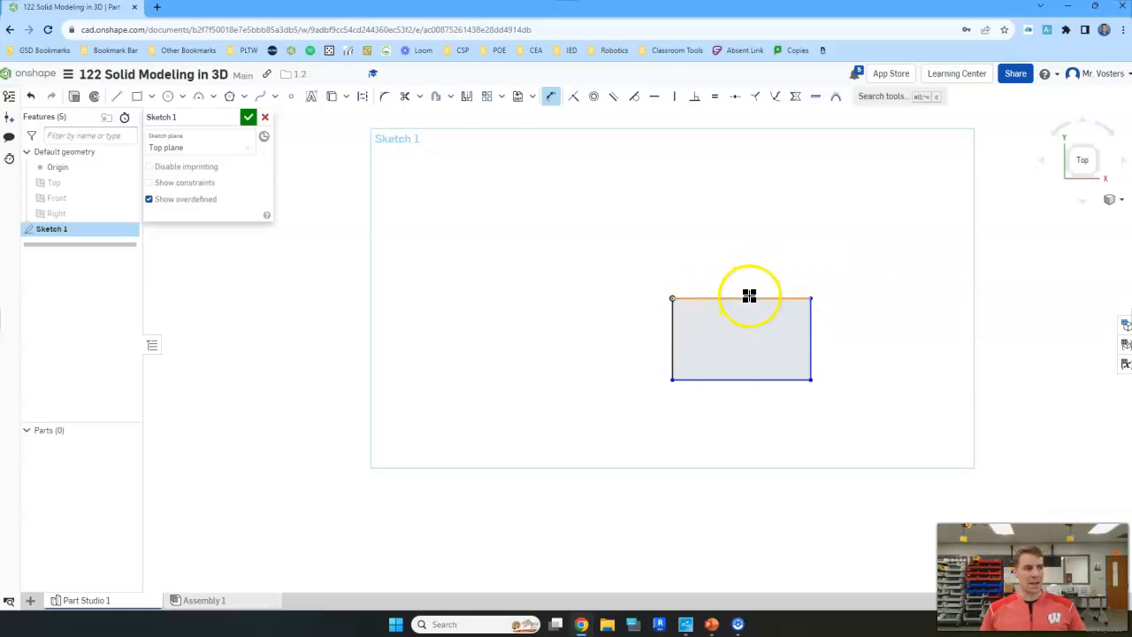
{"action": "scroll", "coordinate": [747, 301], "scroll_direction": "up", "scroll_amount": 5}
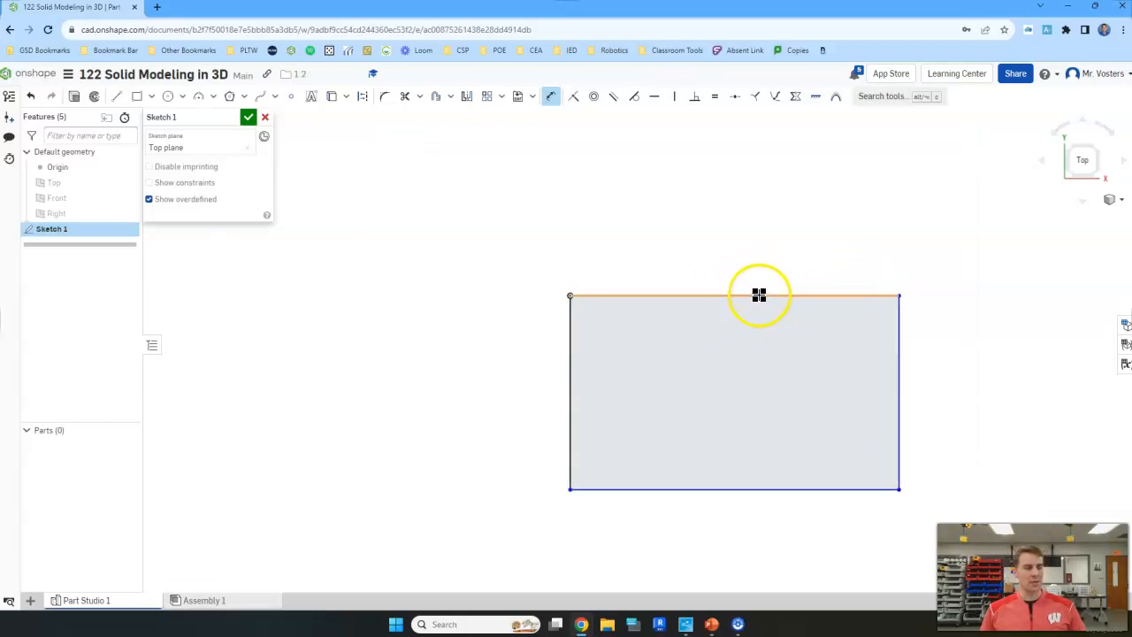
{"action": "left_click", "coordinate": [758, 295]}
{"action": "left_click", "coordinate": [734, 206]}
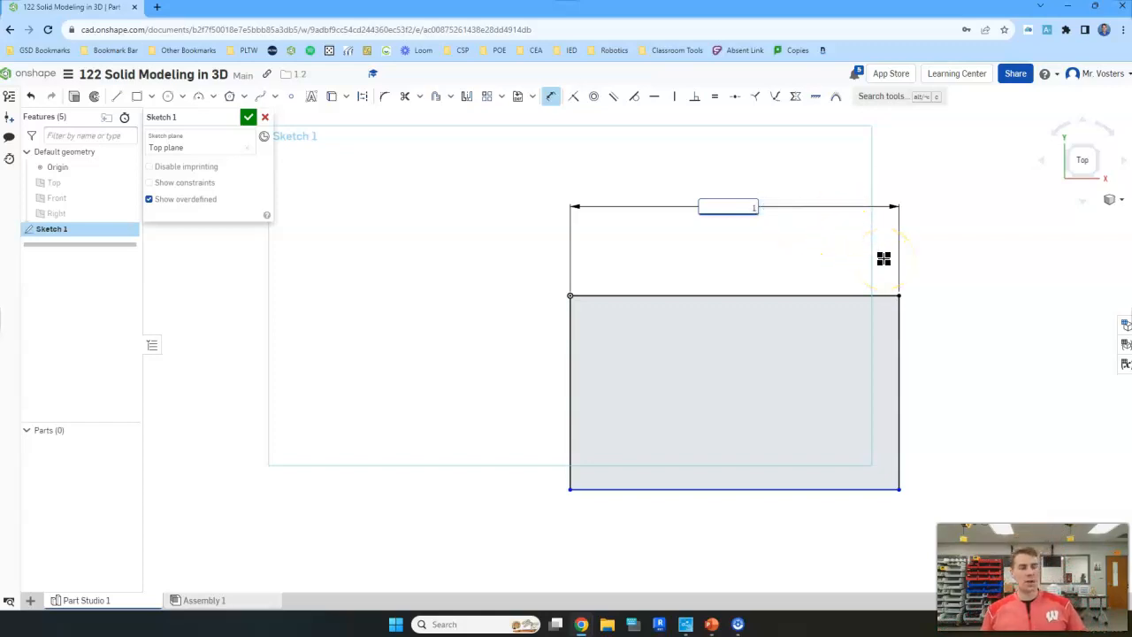
{"action": "type", "text": "in"}
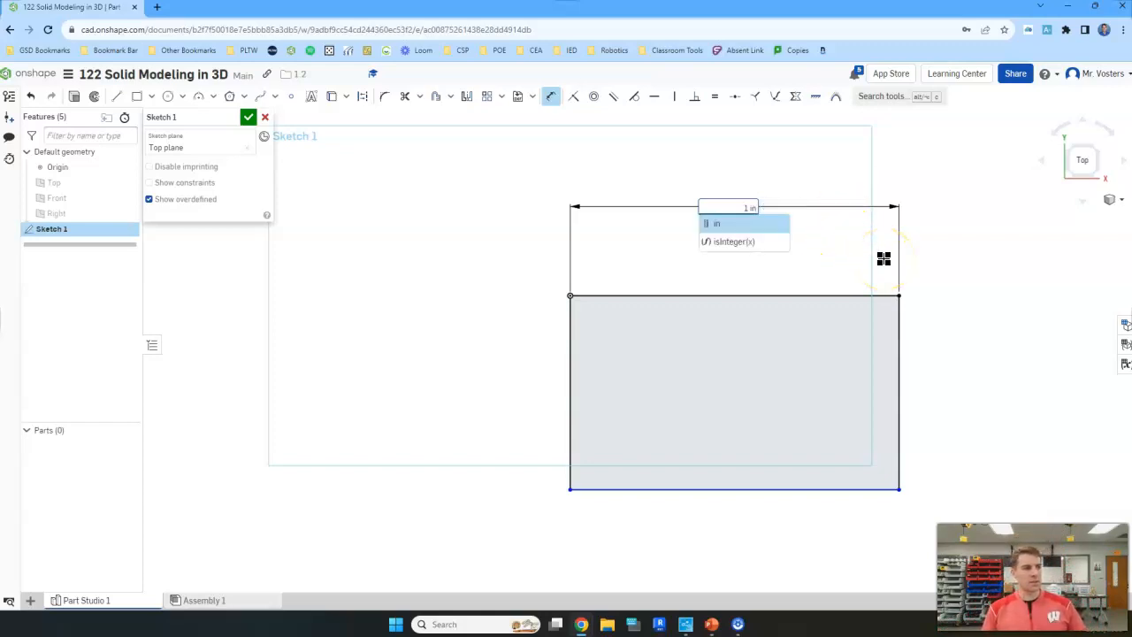
{"action": "key", "text": "BackSpace"}
{"action": "key", "text": "BackSpace"}
{"action": "key", "text": "BackSpace"}
{"action": "key", "text": "Return"}
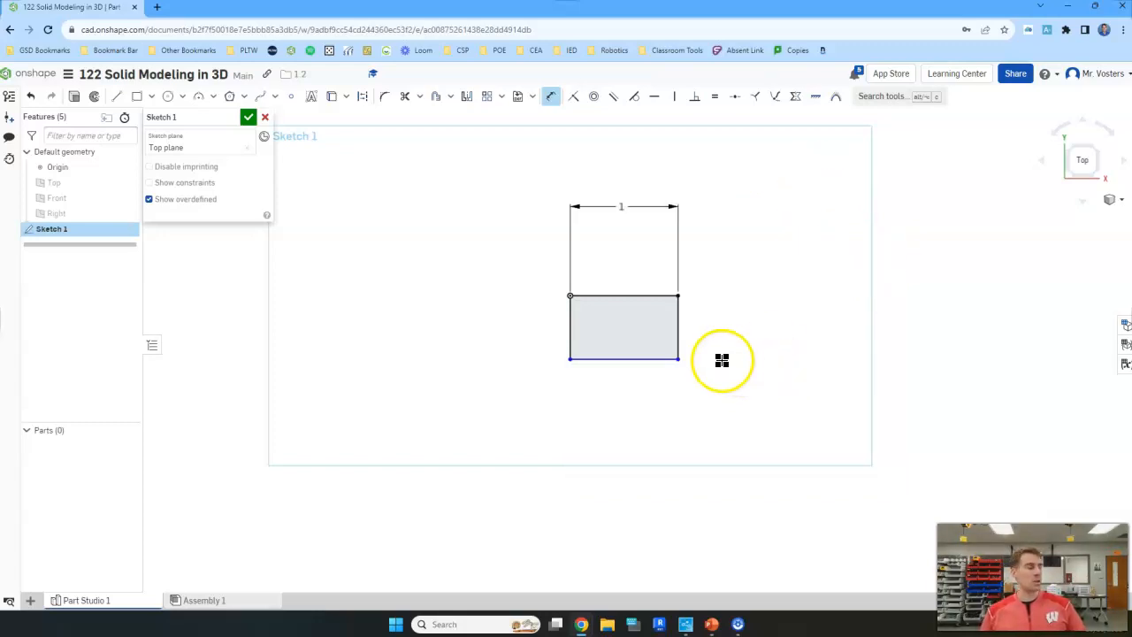
- Dimension the rectangle's right edge to 0.5 in, placing the dimension beside it
{"action": "scroll", "coordinate": [654, 302], "scroll_direction": "up", "scroll_amount": 2}
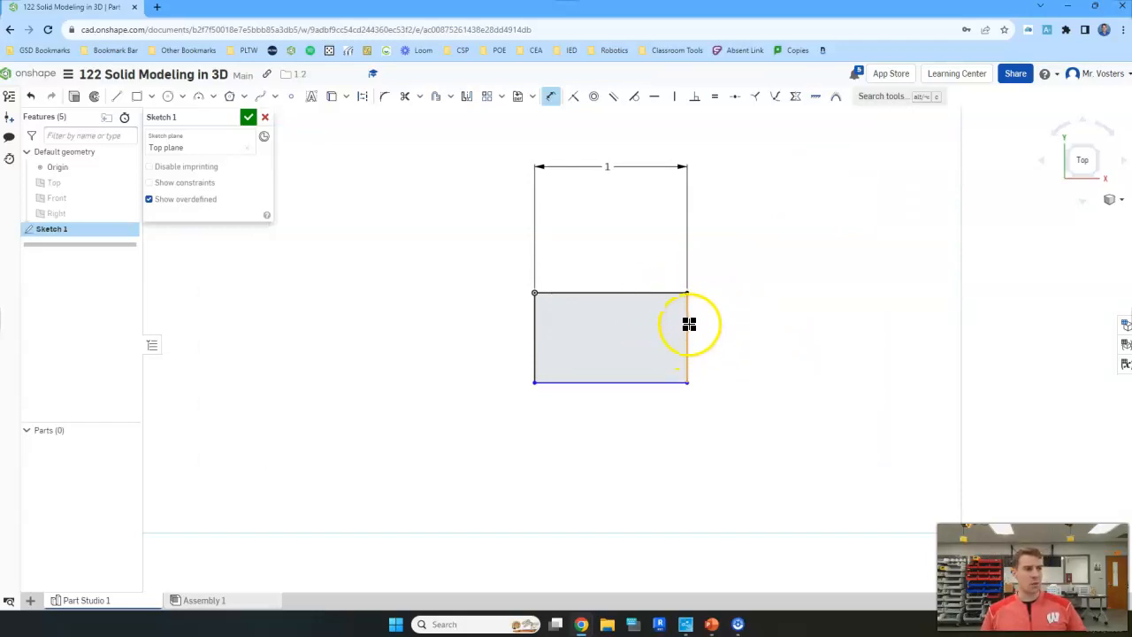
{"action": "left_click", "coordinate": [689, 309]}
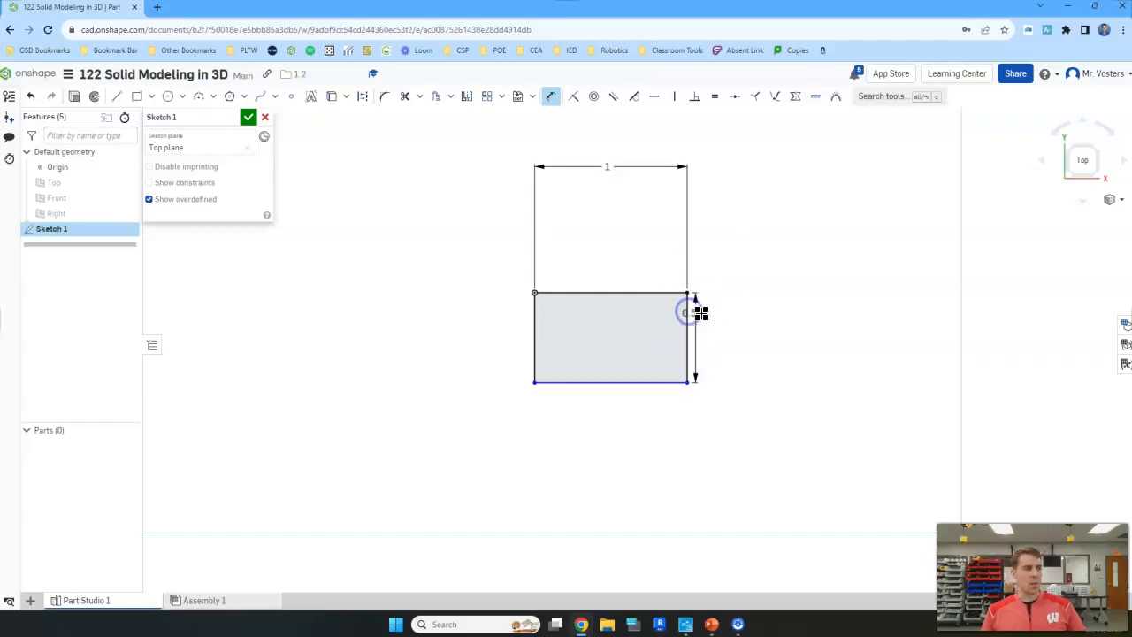
{"action": "left_click", "coordinate": [758, 330]}
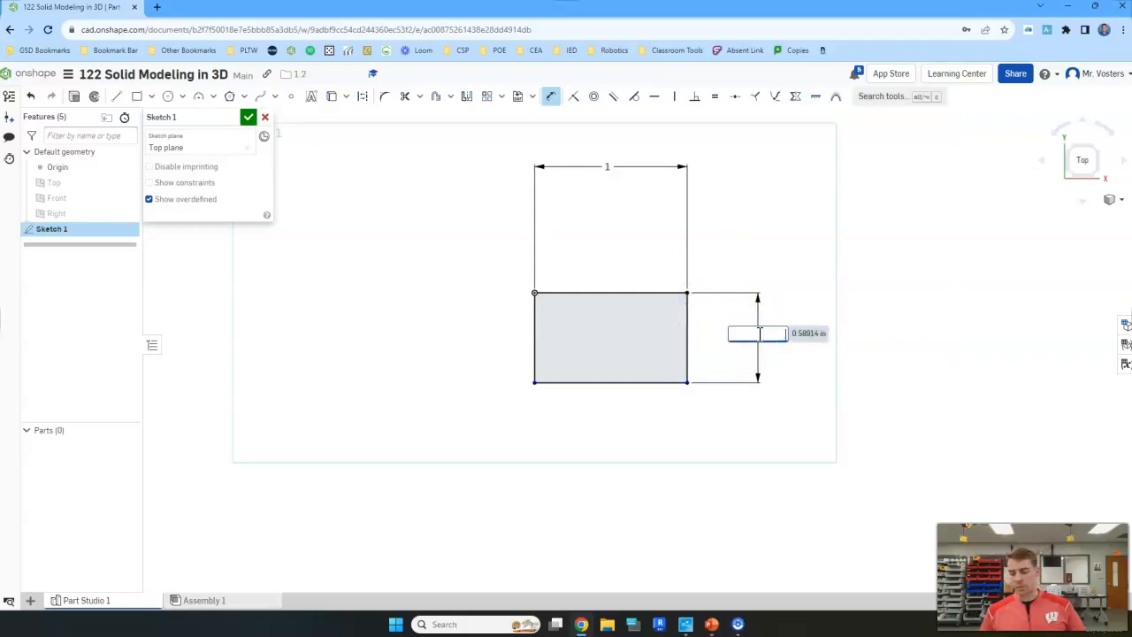
{"action": "type", "text": "0.5"}
{"action": "key", "text": "Return"}
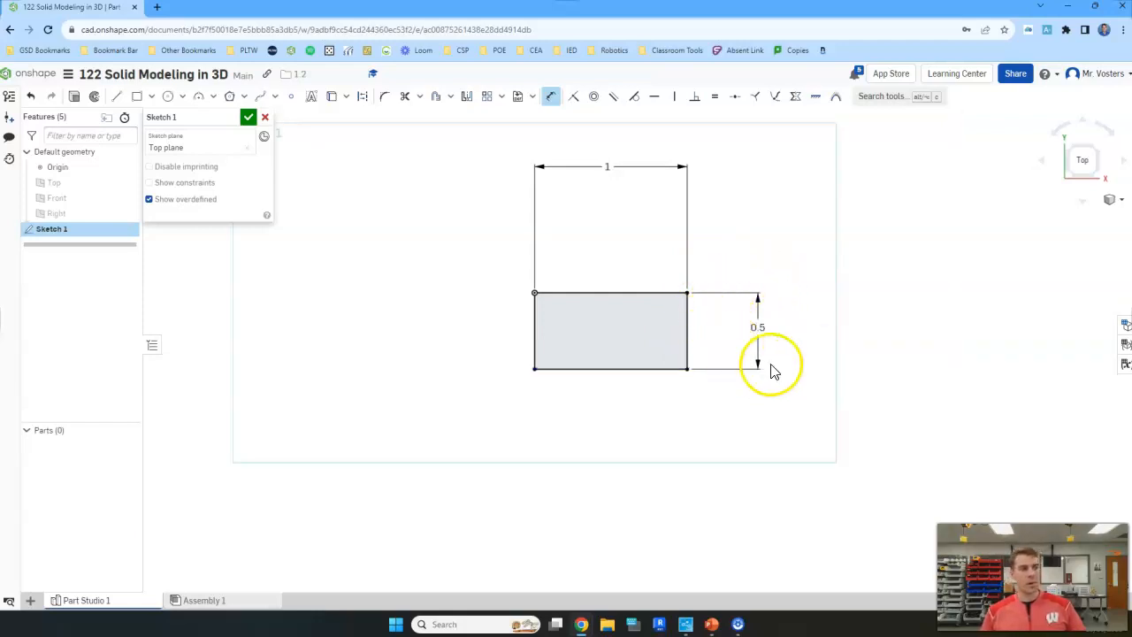
- Replace the height dimension with a 0.5 in dimension between the right edge's upper and lower corner points and finish the sketch
{"action": "key", "text": "Escape"}
{"action": "left_click", "coordinate": [756, 343]}
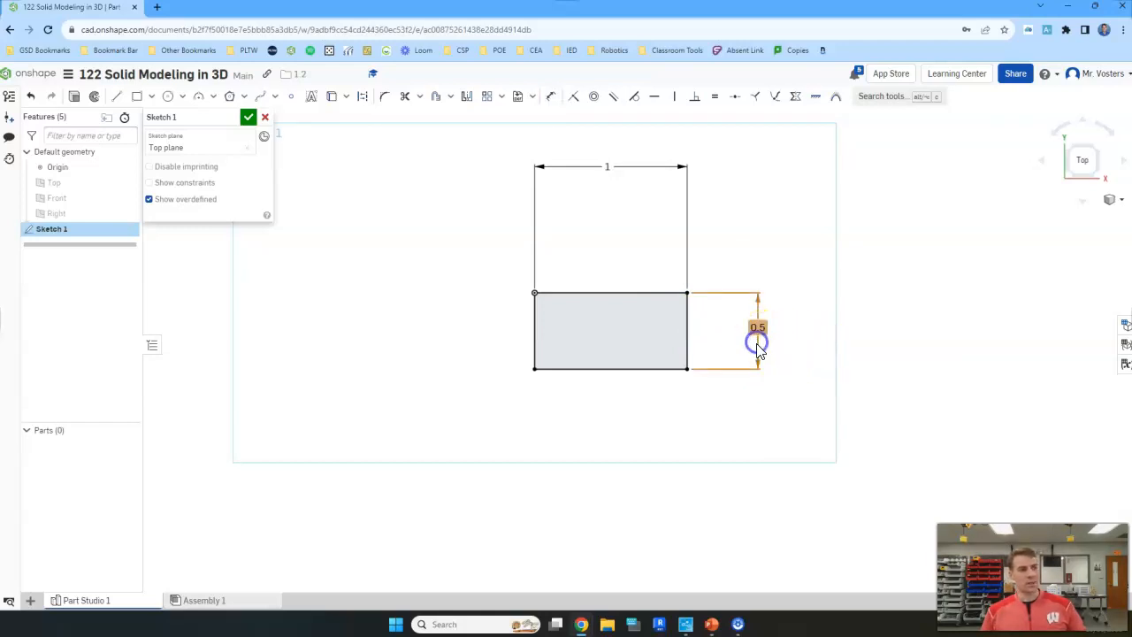
{"action": "key", "text": "Delete"}
{"action": "left_click", "coordinate": [550, 96]}
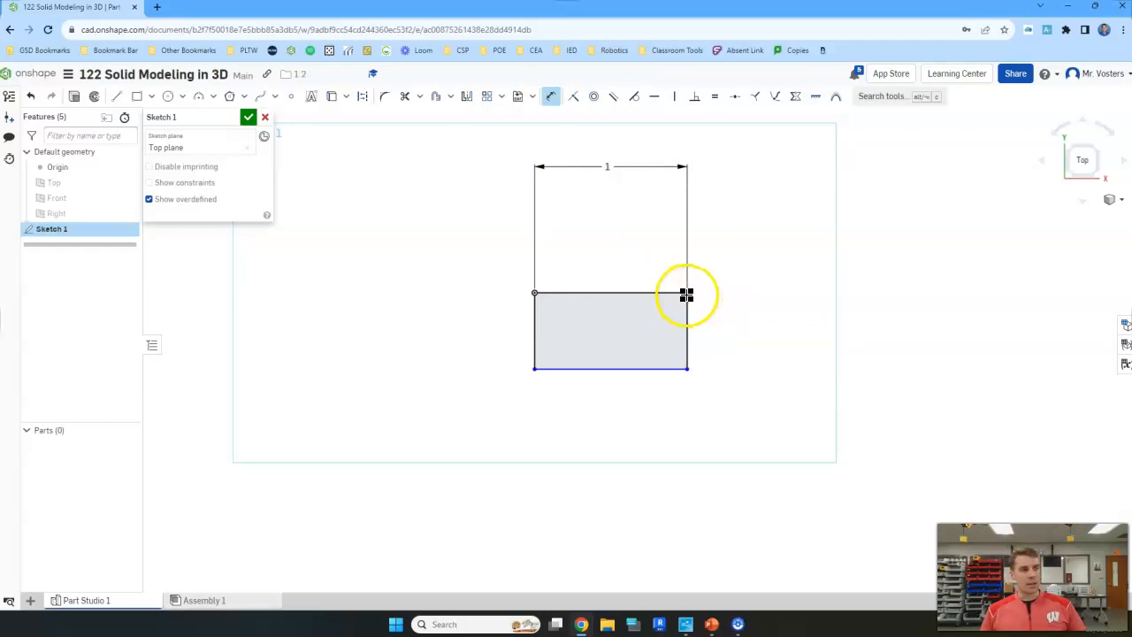
{"action": "left_click", "coordinate": [688, 371]}
{"action": "left_click", "coordinate": [776, 328]}
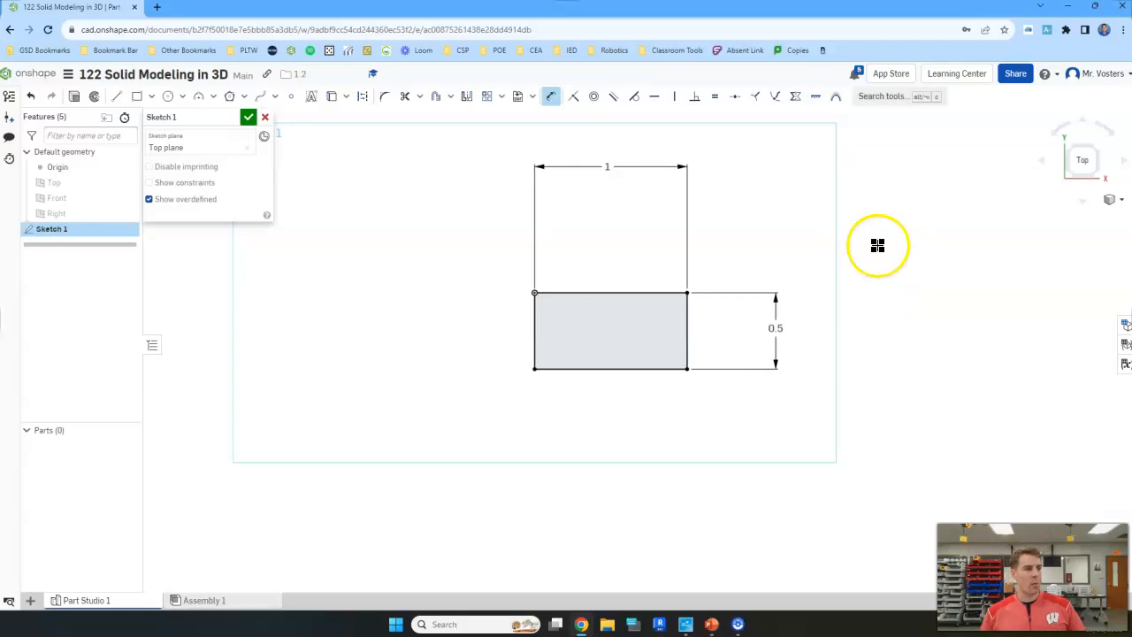
{"action": "left_click", "coordinate": [249, 116]}
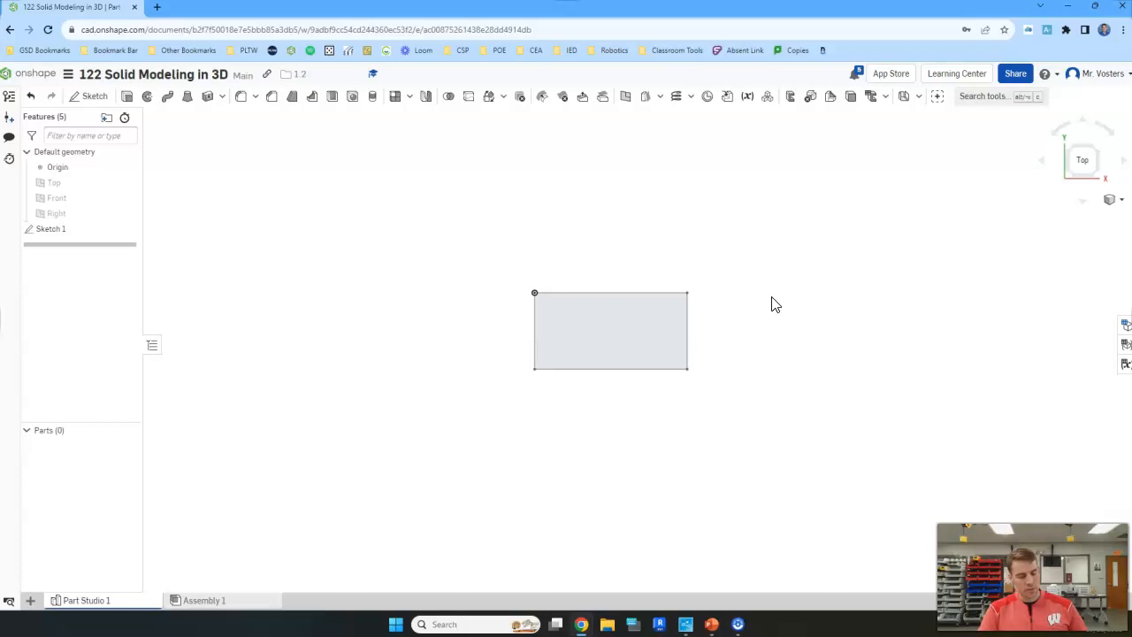
- Set up a blind extrude of the rectangular sketch region as a new solid, shown in isometric view
{"action": "key", "text": "shift+7"}
{"action": "scroll", "coordinate": [837, 221], "scroll_direction": "down", "scroll_amount": 3}
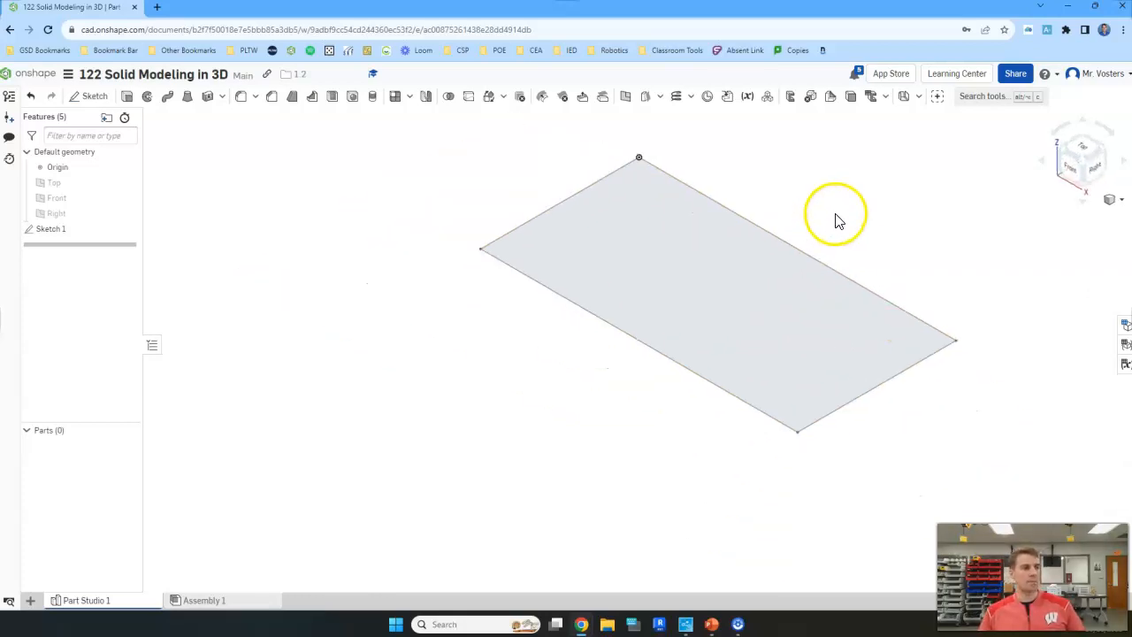
{"action": "scroll", "coordinate": [850, 208], "scroll_direction": "down", "scroll_amount": 2}
{"action": "middle_click_drag", "start_coordinate": [894, 192], "coordinate": [766, 270]}
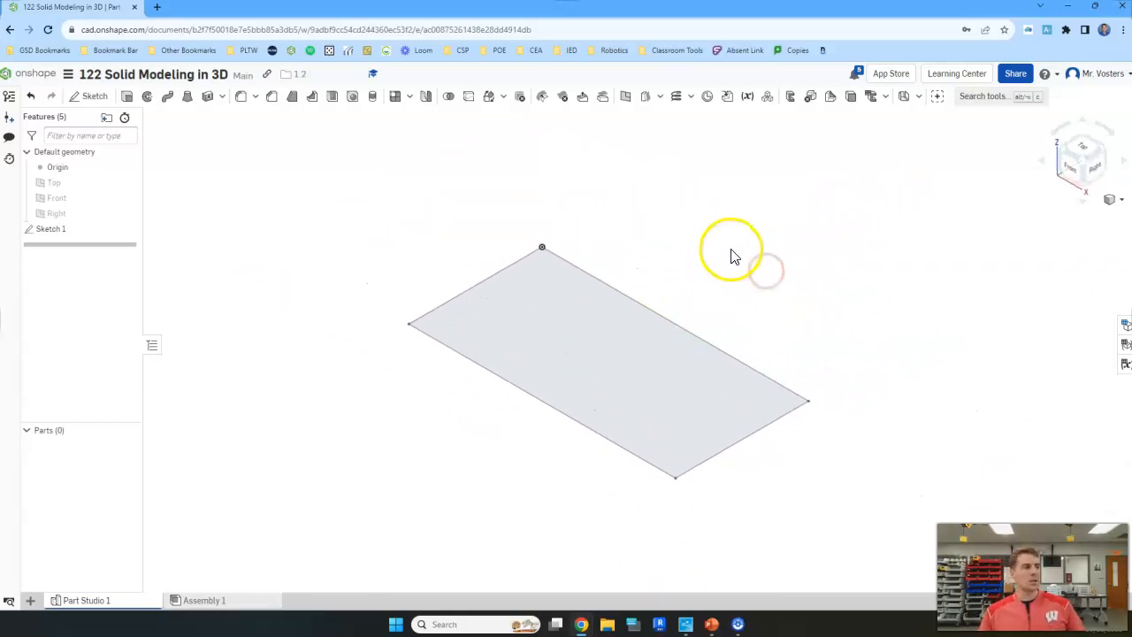
{"action": "scroll", "coordinate": [731, 255], "scroll_direction": "down", "scroll_amount": 1}
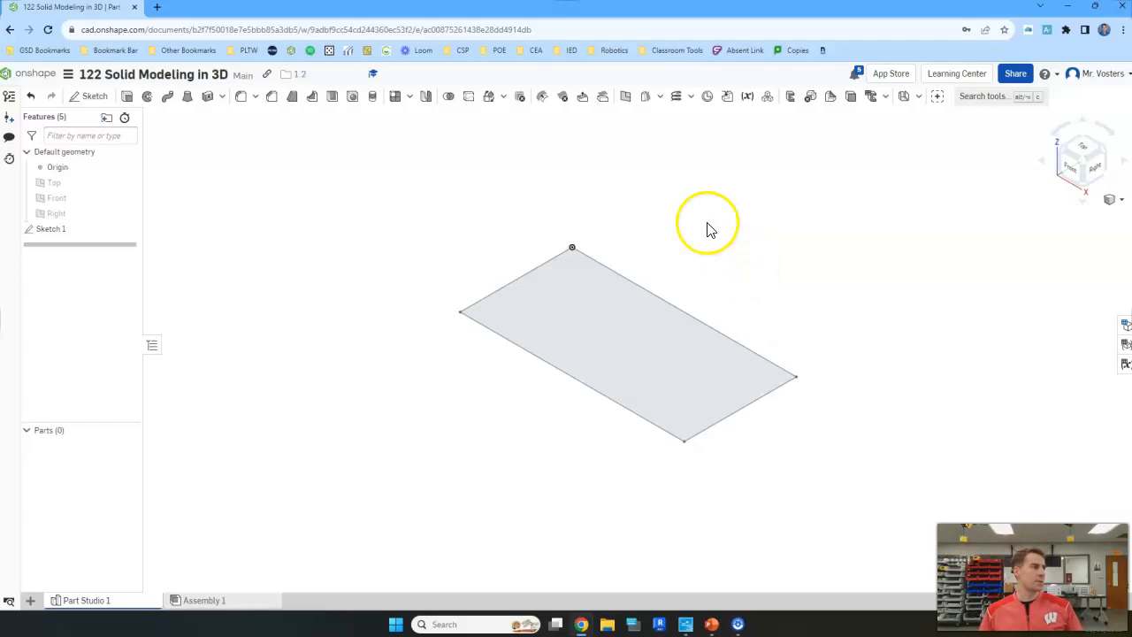
{"action": "left_click", "coordinate": [127, 100]}
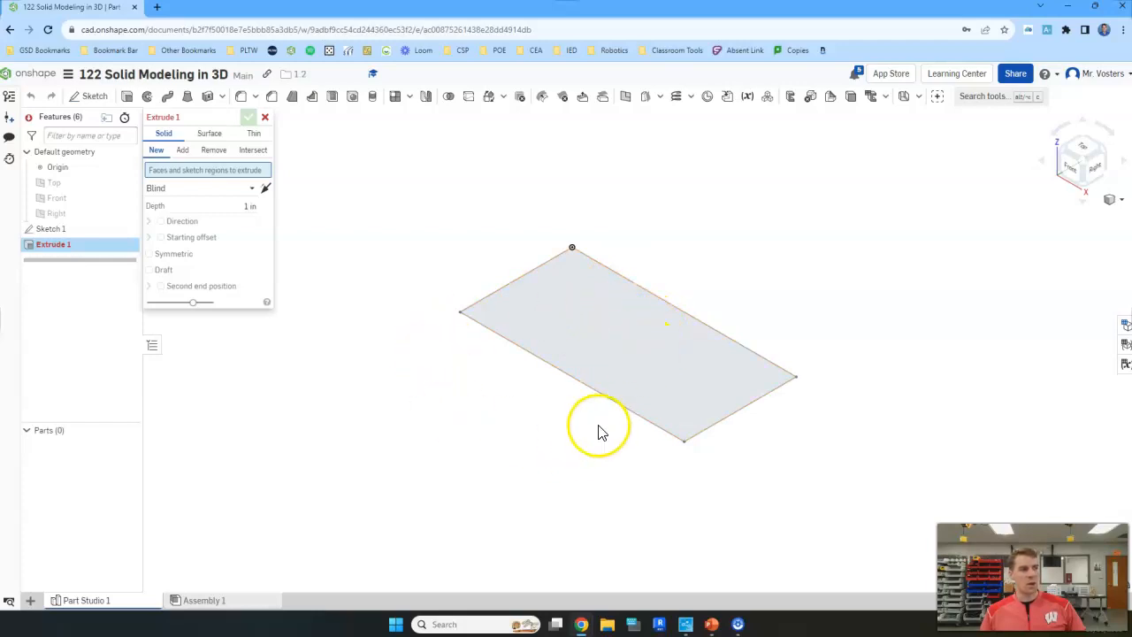
{"action": "left_click", "coordinate": [596, 337]}
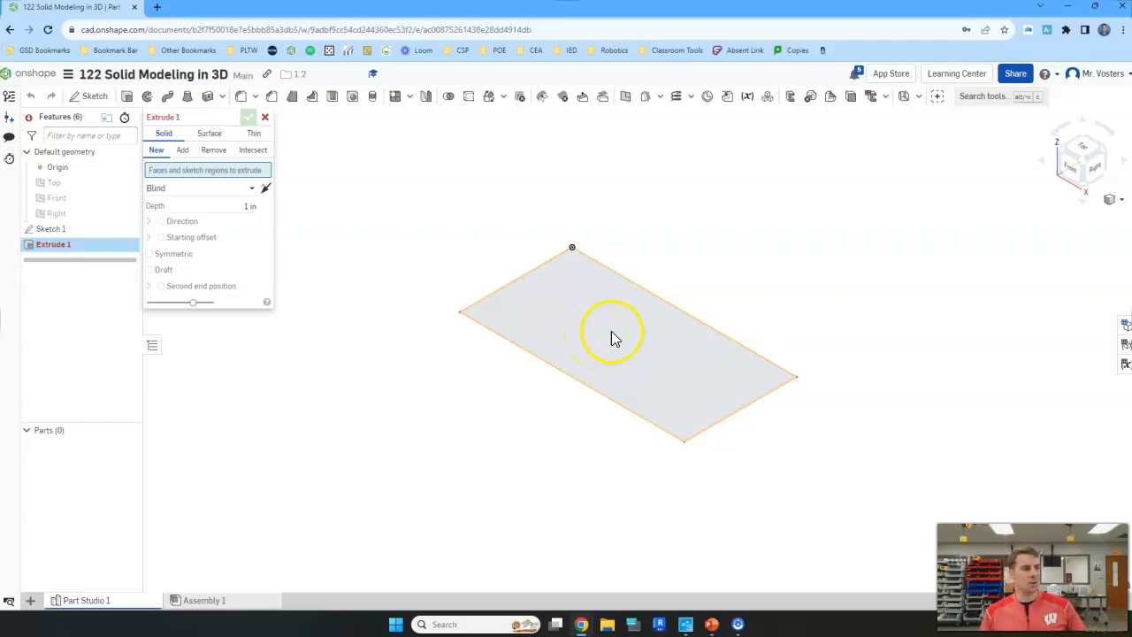
{"action": "left_click", "coordinate": [638, 334]}
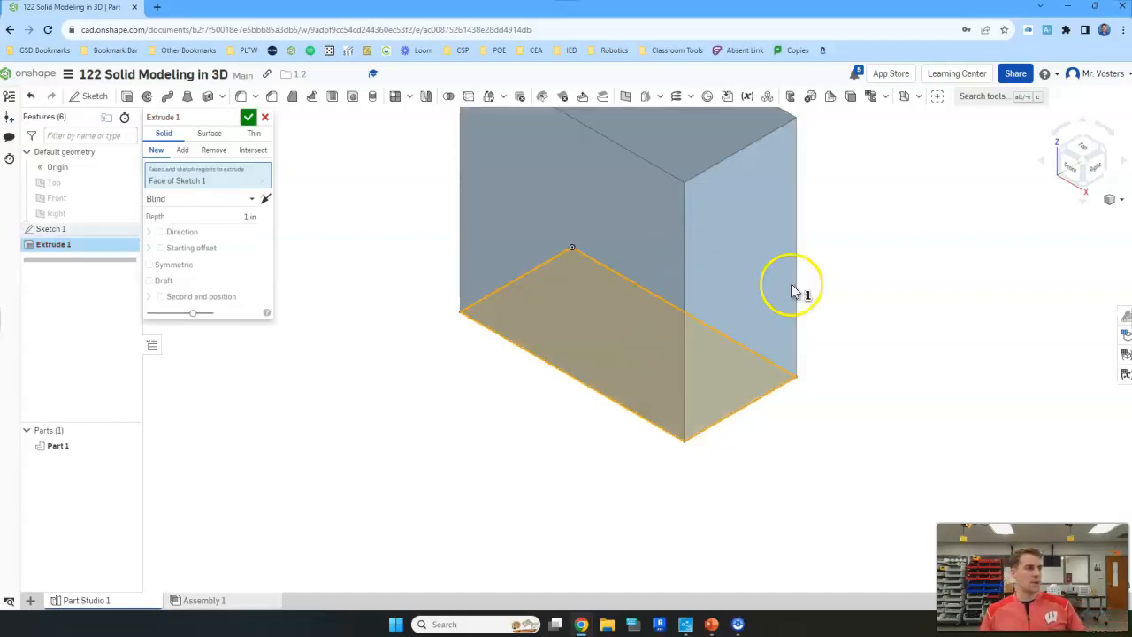
{"action": "scroll", "coordinate": [796, 265], "scroll_direction": "down", "scroll_amount": 3}
{"action": "middle_click_drag", "start_coordinate": [840, 190], "coordinate": [779, 361]}
{"action": "scroll", "coordinate": [778, 362], "scroll_direction": "down", "scroll_amount": 1}
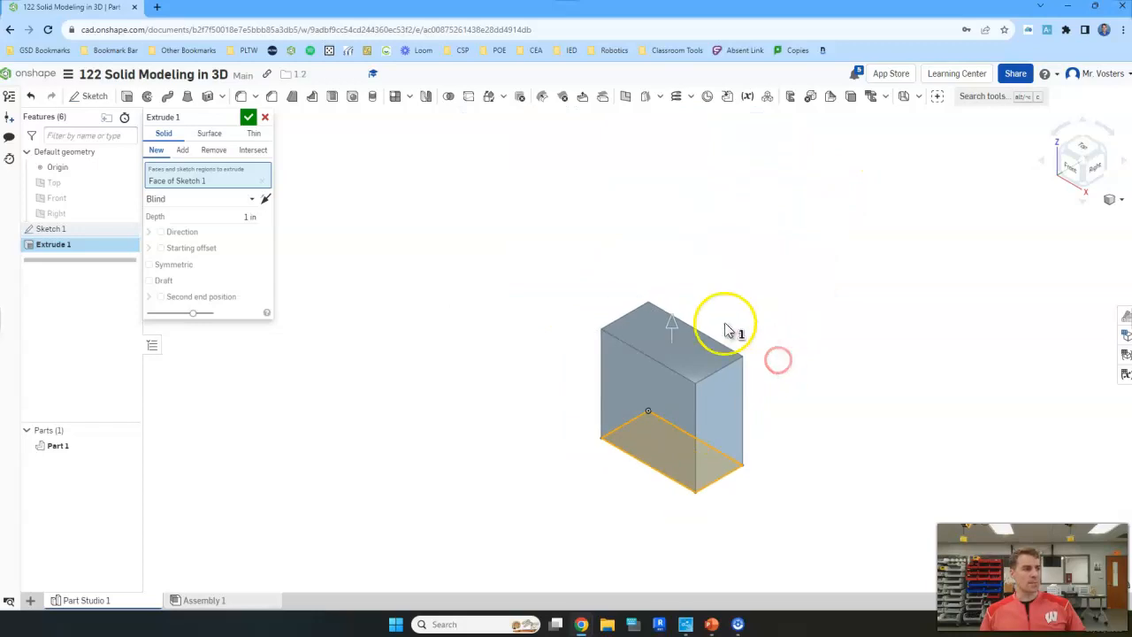
- Try stretching the extrusion upward, flip its direction down and back up, and stretch it to about 3.04 in
{"action": "left_click_drag", "start_coordinate": [674, 327], "coordinate": [693, 177]}
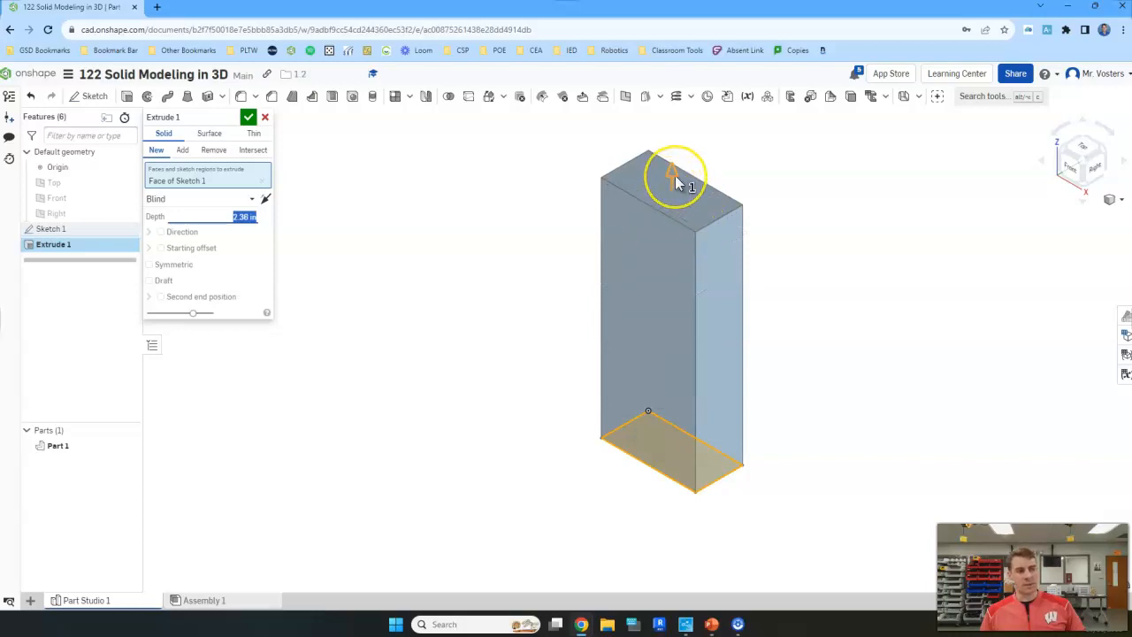
{"action": "left_click", "coordinate": [675, 177]}
{"action": "scroll", "coordinate": [731, 369], "scroll_direction": "down", "scroll_amount": 3}
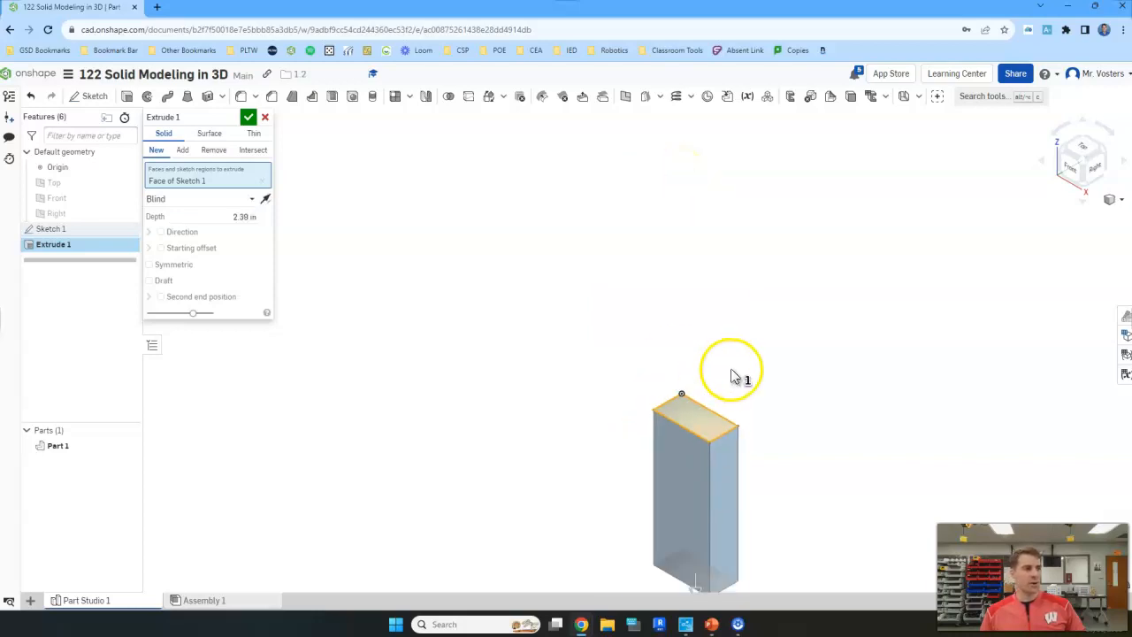
{"action": "left_click", "coordinate": [703, 556]}
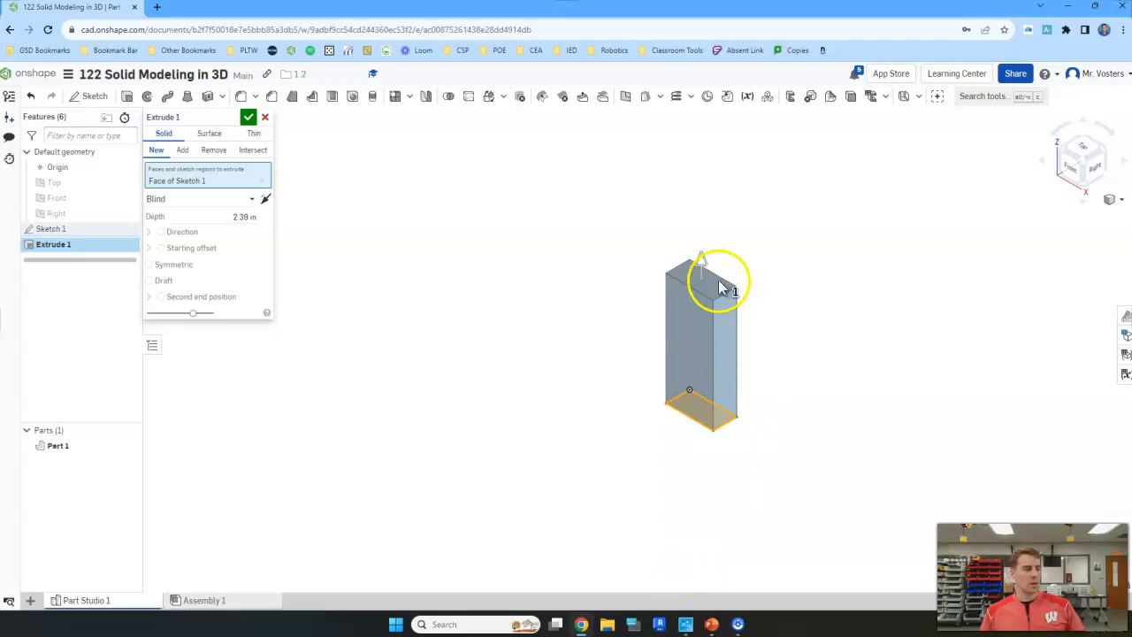
{"action": "left_click_drag", "start_coordinate": [705, 274], "coordinate": [701, 221]}
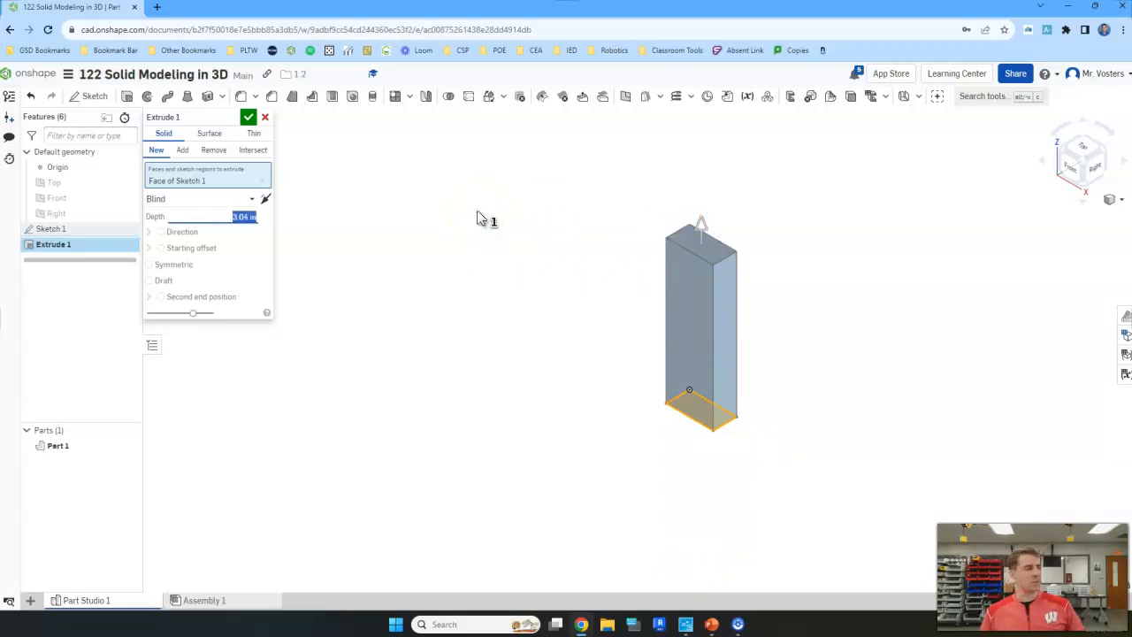
- Set the extrusion depth to 3.5 in and accept the extrude
{"action": "left_click", "coordinate": [253, 217]}
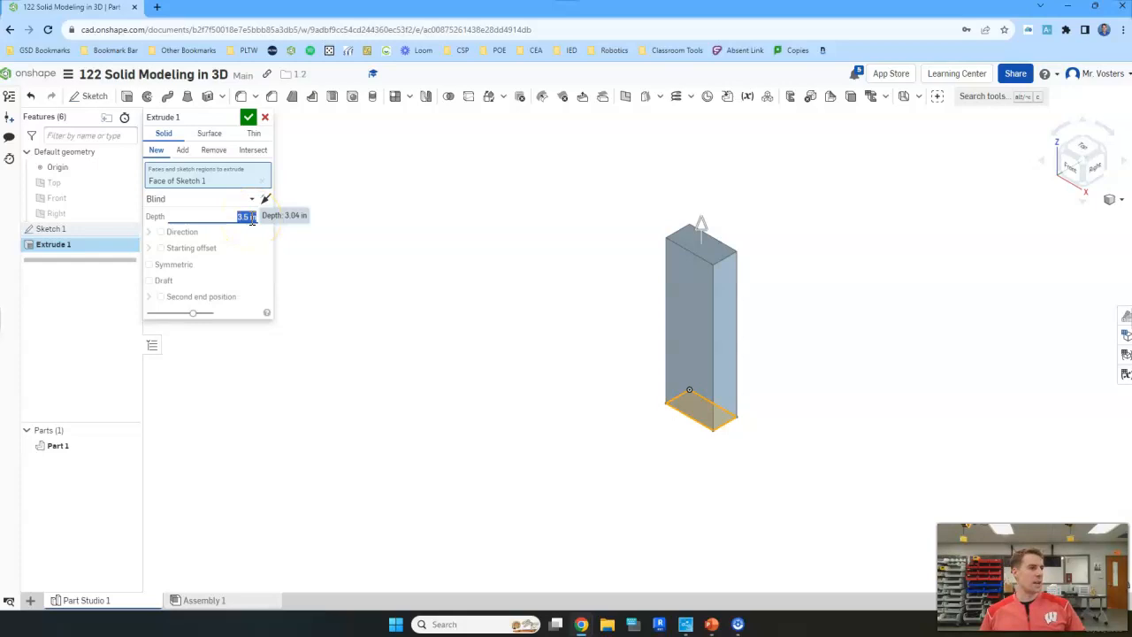
{"action": "key", "text": "Return"}
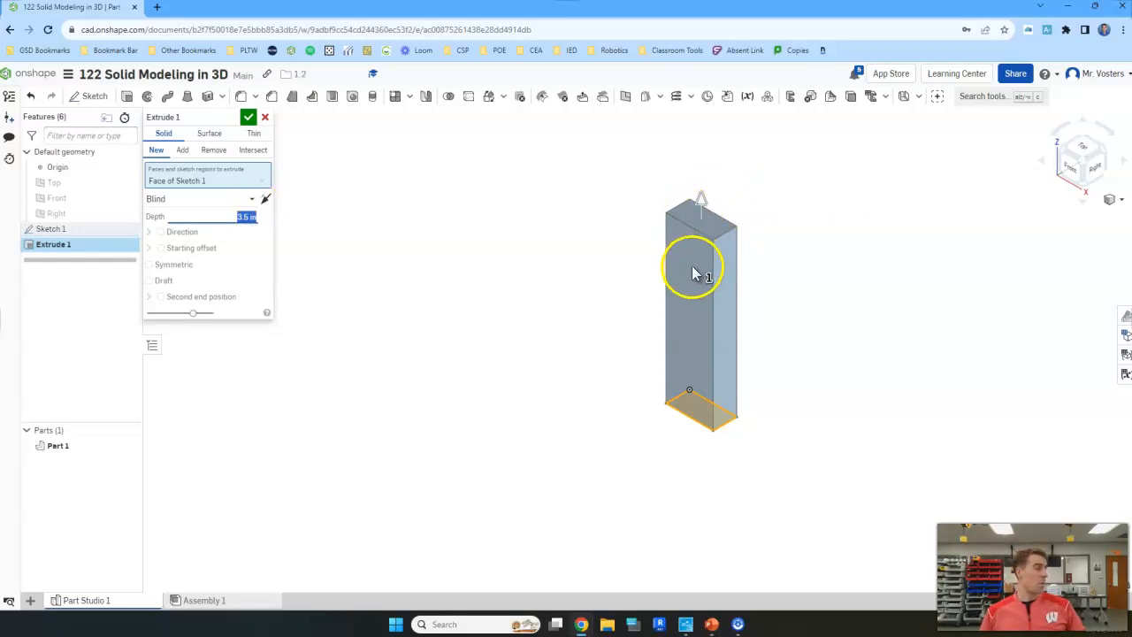
{"action": "left_click", "coordinate": [249, 118]}
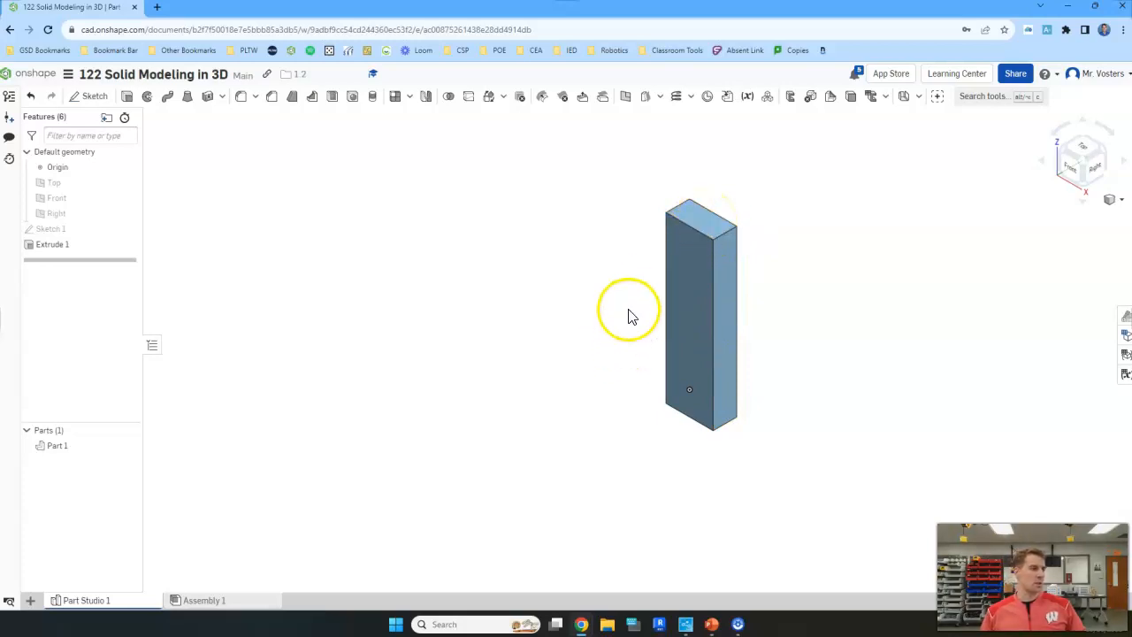
{"action": "middle_click_drag", "start_coordinate": [791, 218], "coordinate": [743, 243]}
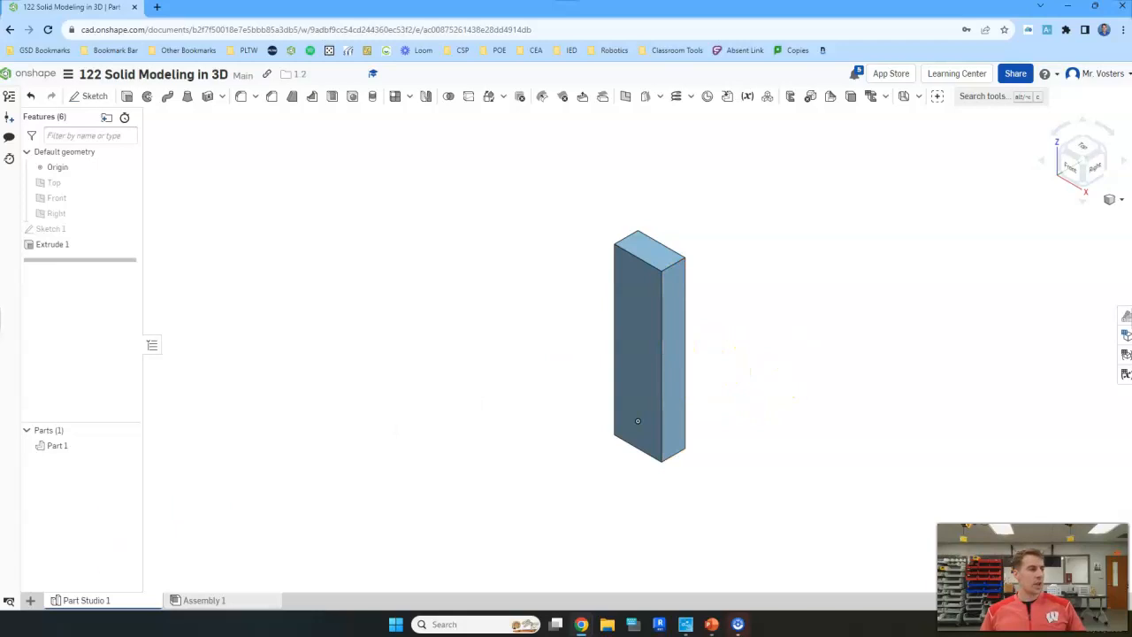
- Create a new Part Studio and start a sketch on the Top plane
{"action": "left_click", "coordinate": [29, 601]}
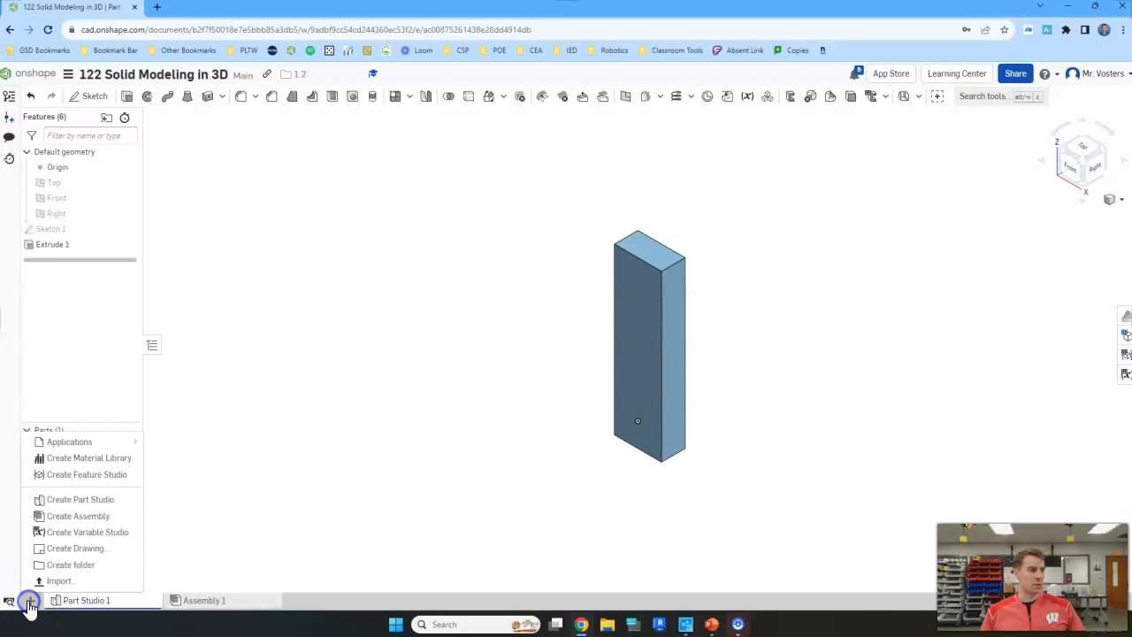
{"action": "left_click", "coordinate": [102, 501]}
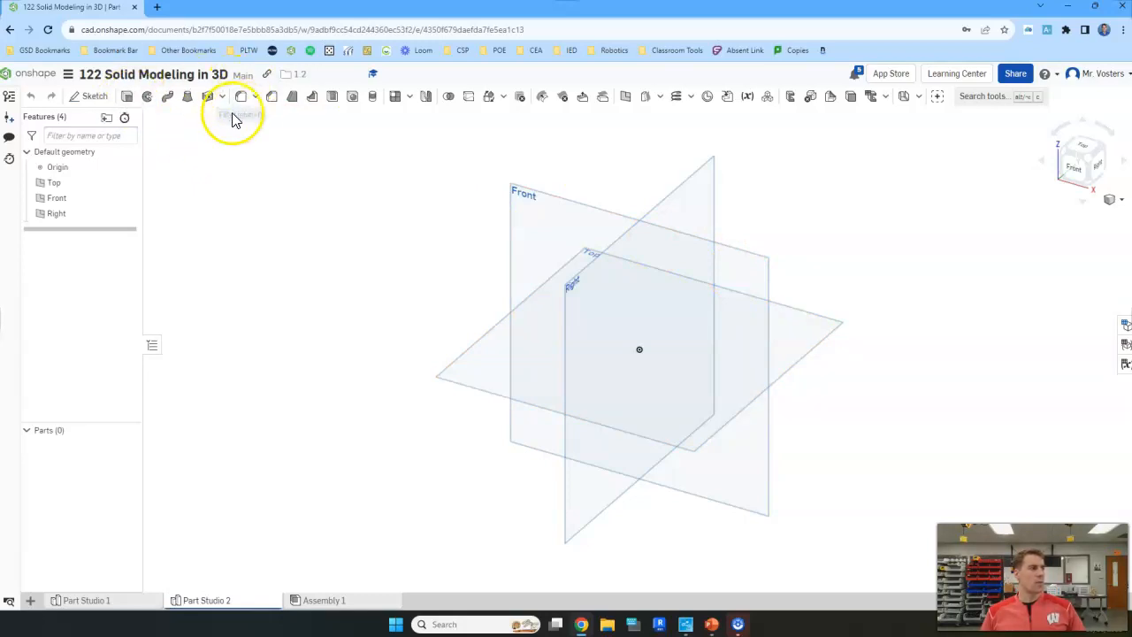
{"action": "left_click", "coordinate": [95, 98]}
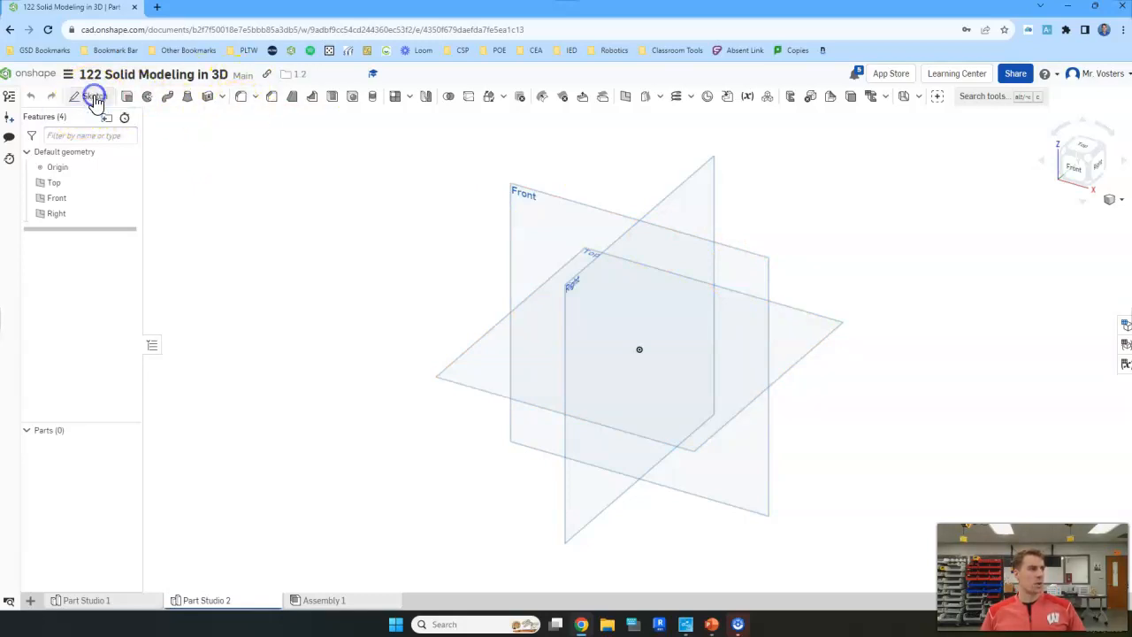
{"action": "left_click", "coordinate": [816, 318]}
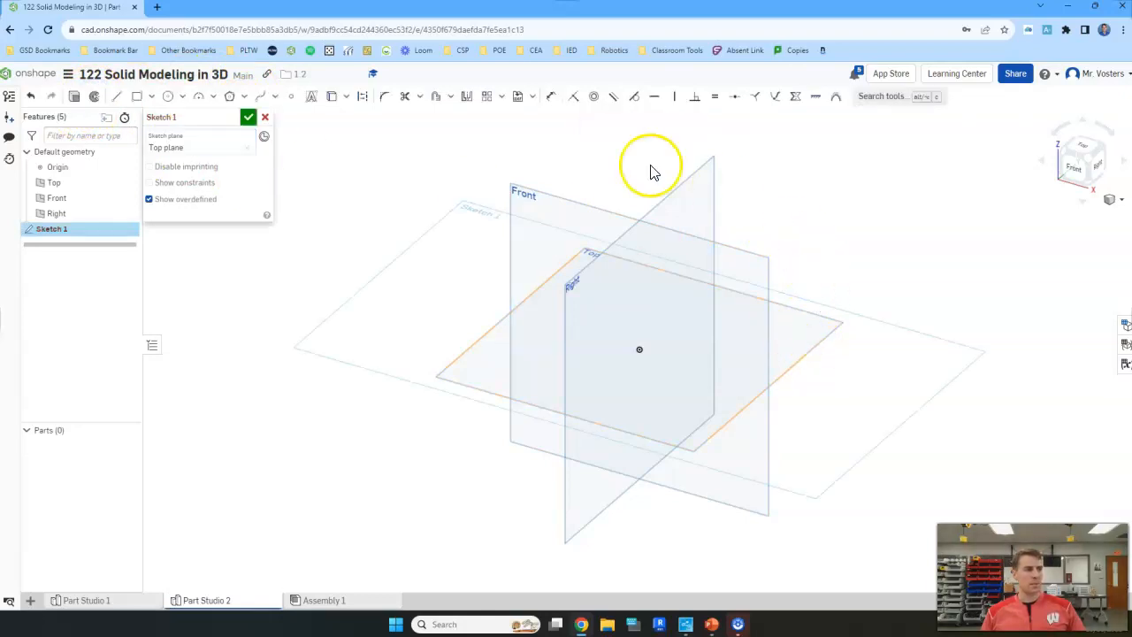
- Hide the Top, Front and Right default planes
{"action": "left_click", "coordinate": [127, 182]}
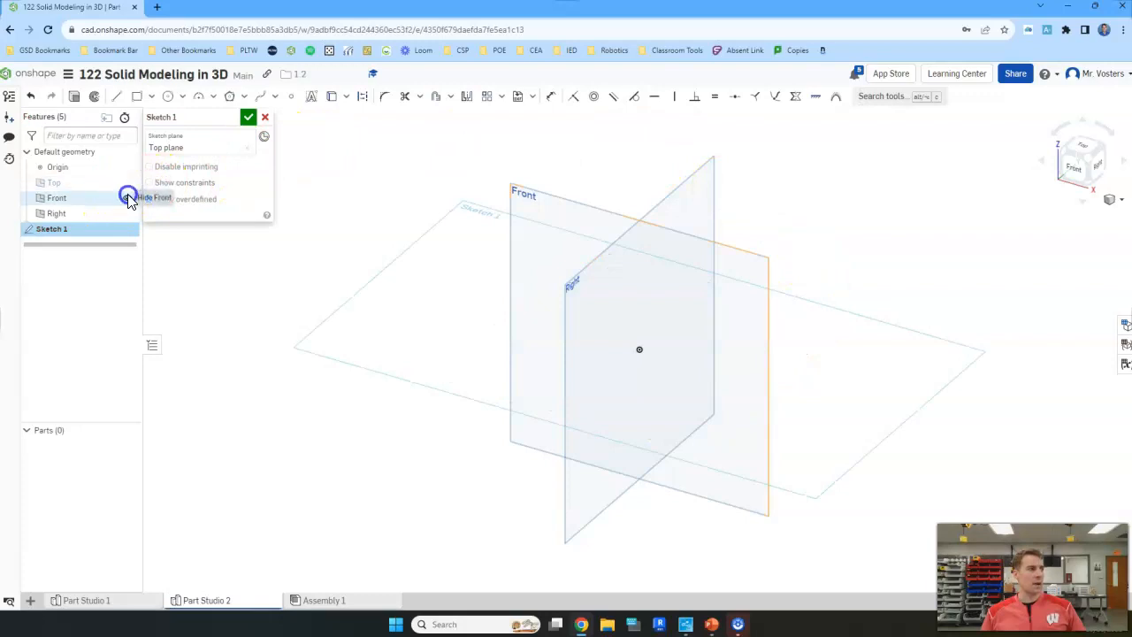
{"action": "left_click", "coordinate": [127, 198]}
{"action": "left_click", "coordinate": [127, 214]}
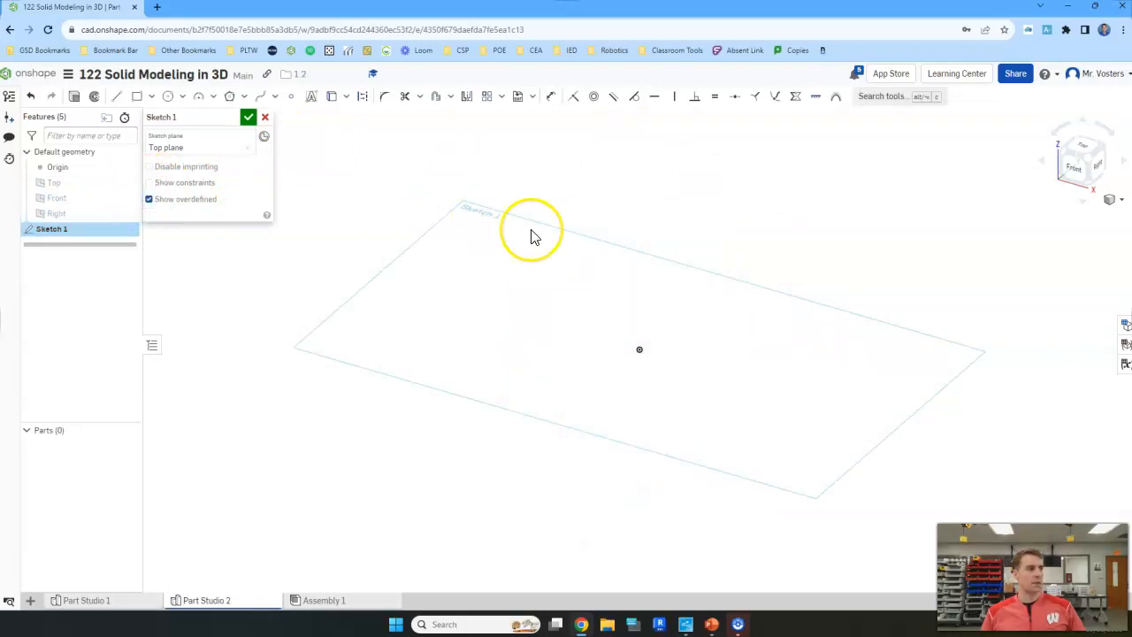
{"action": "left_click", "coordinate": [168, 97]}
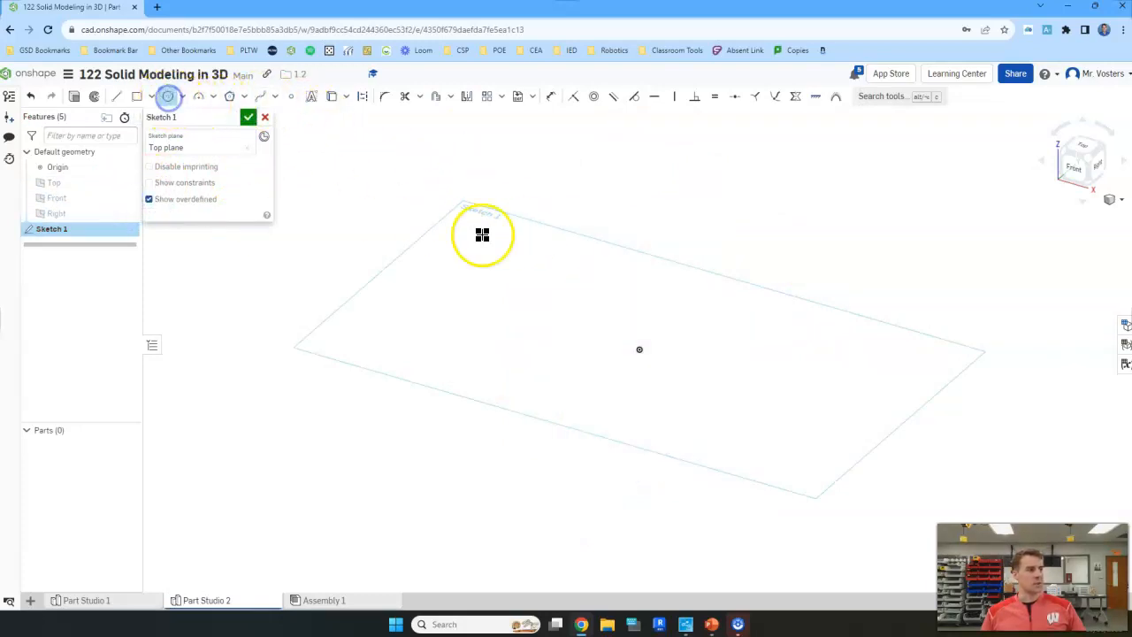
{"action": "left_click", "coordinate": [640, 349]}
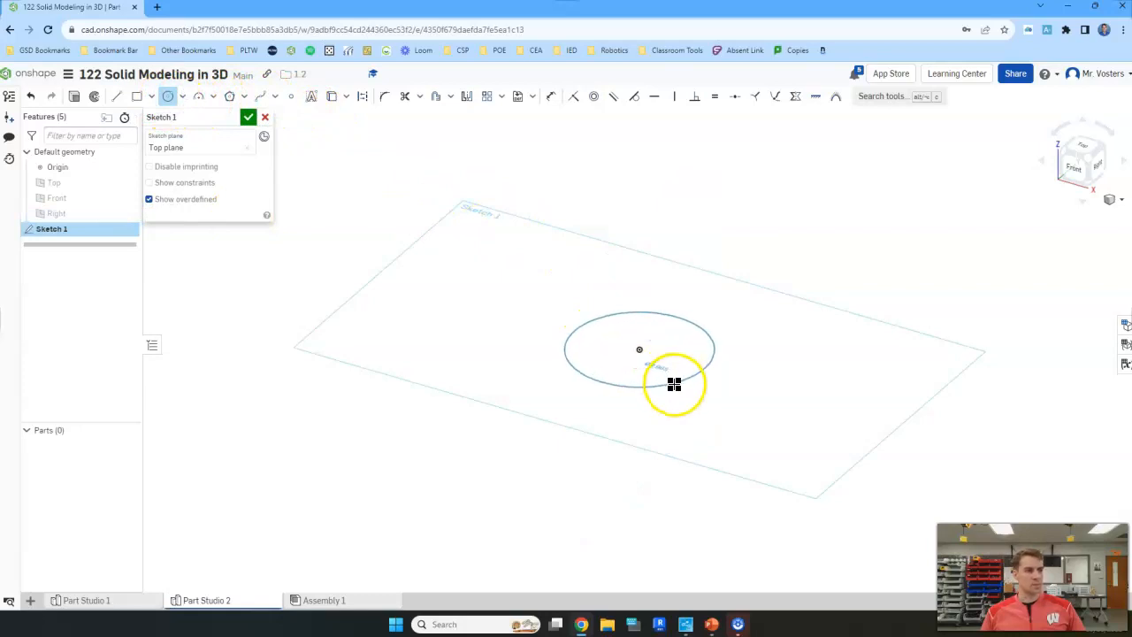
{"action": "key", "text": "Escape"}
- Sketch a circle about 2.64 in in diameter centred on the origin, viewed from the top
{"action": "left_click", "coordinate": [1094, 155]}
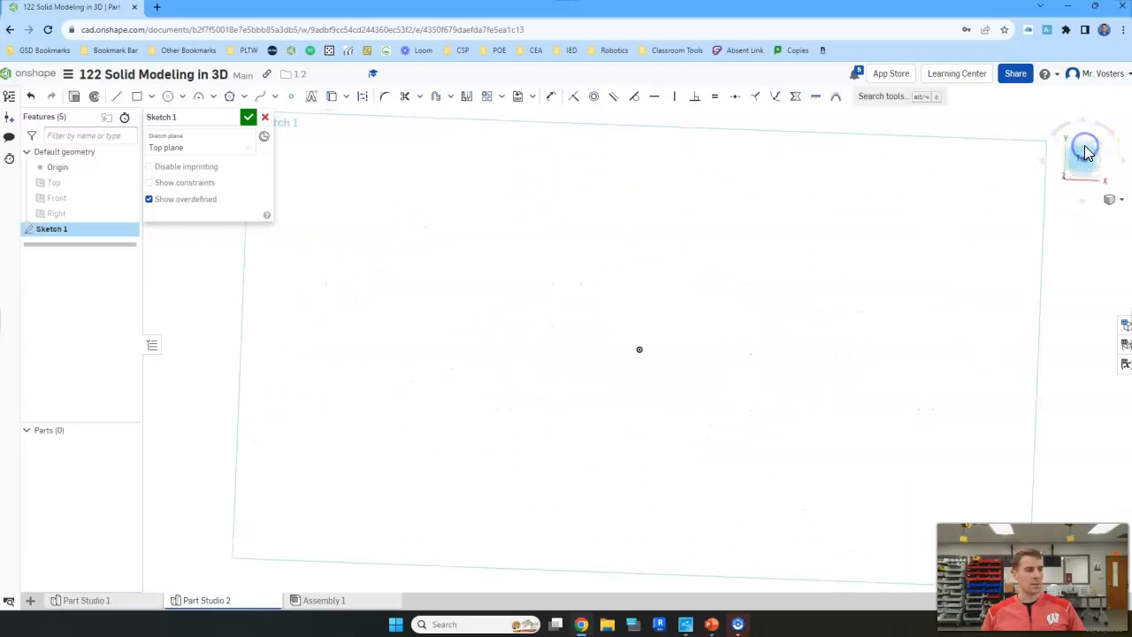
{"action": "left_click", "coordinate": [168, 96]}
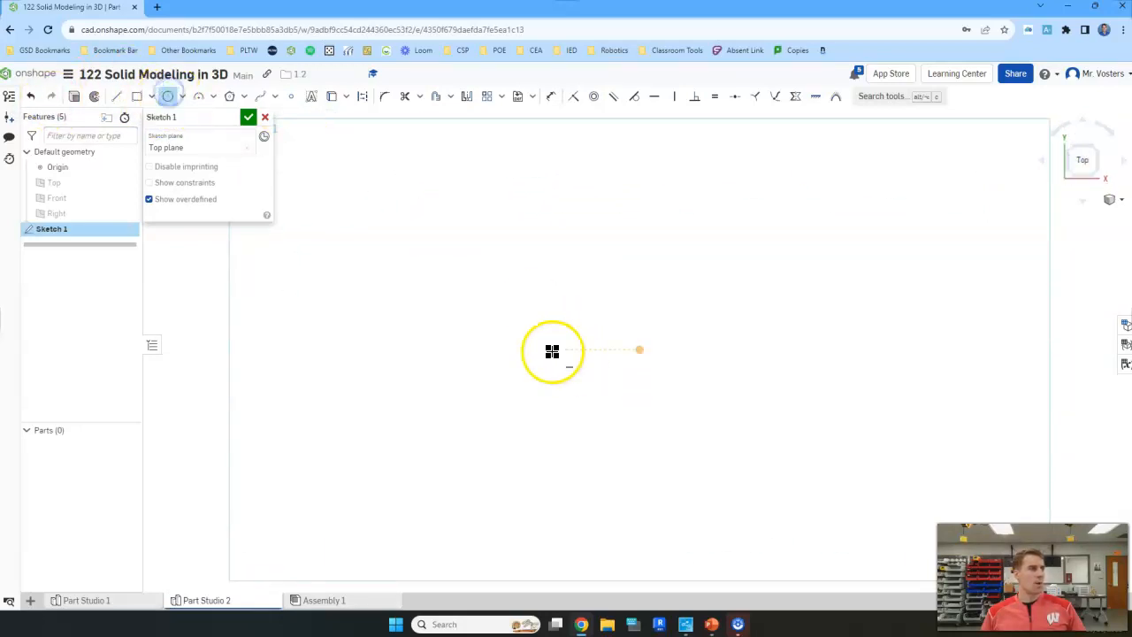
{"action": "left_click", "coordinate": [639, 350]}
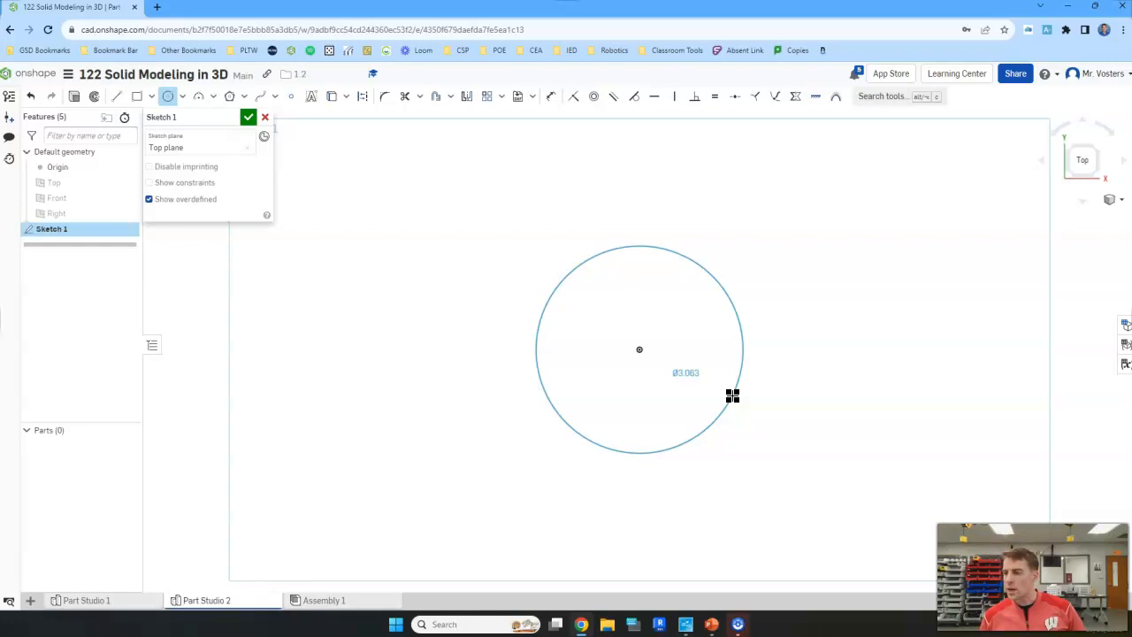
{"action": "left_click", "coordinate": [720, 387]}
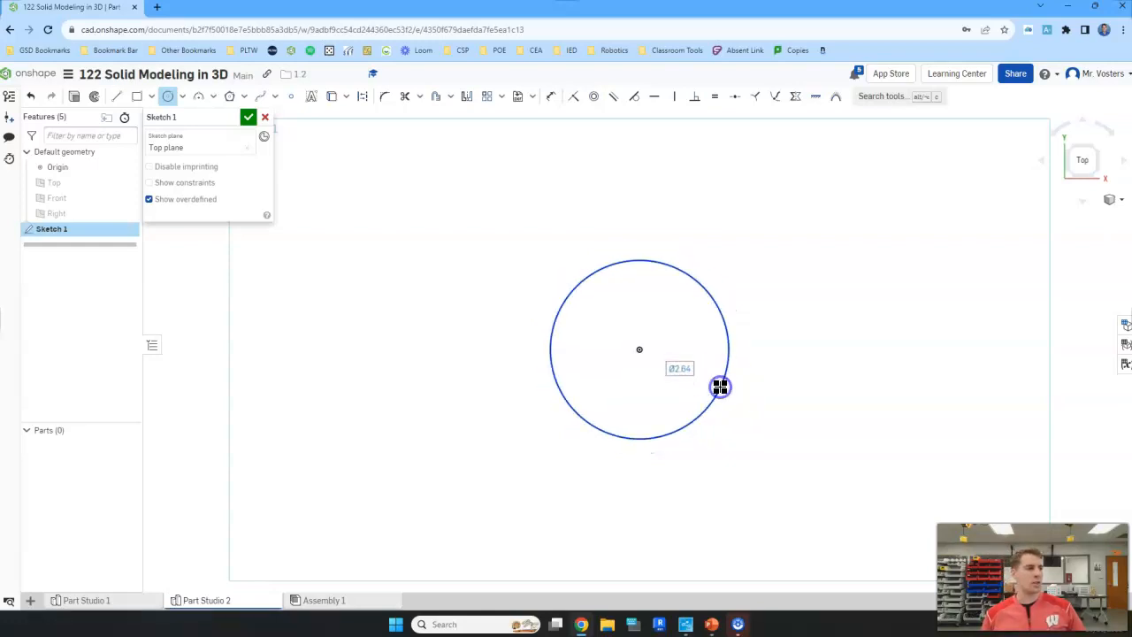
{"action": "left_click", "coordinate": [690, 373]}
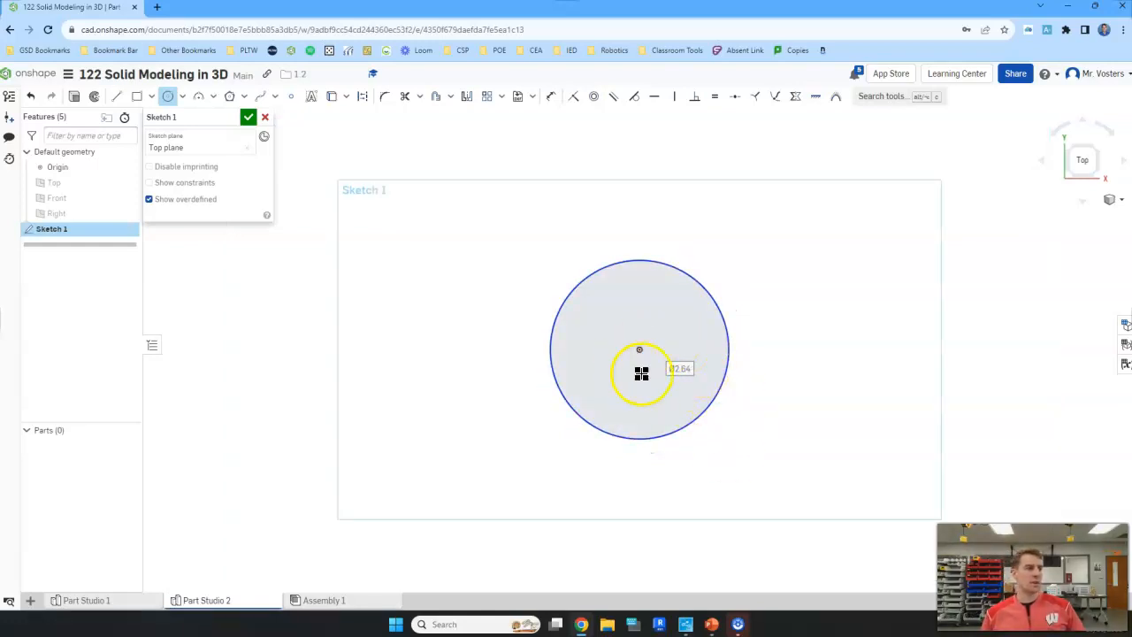
- Dimension the circle's diameter as 1 in and finish the sketch
{"action": "left_click", "coordinate": [551, 96]}
{"action": "left_click", "coordinate": [720, 313]}
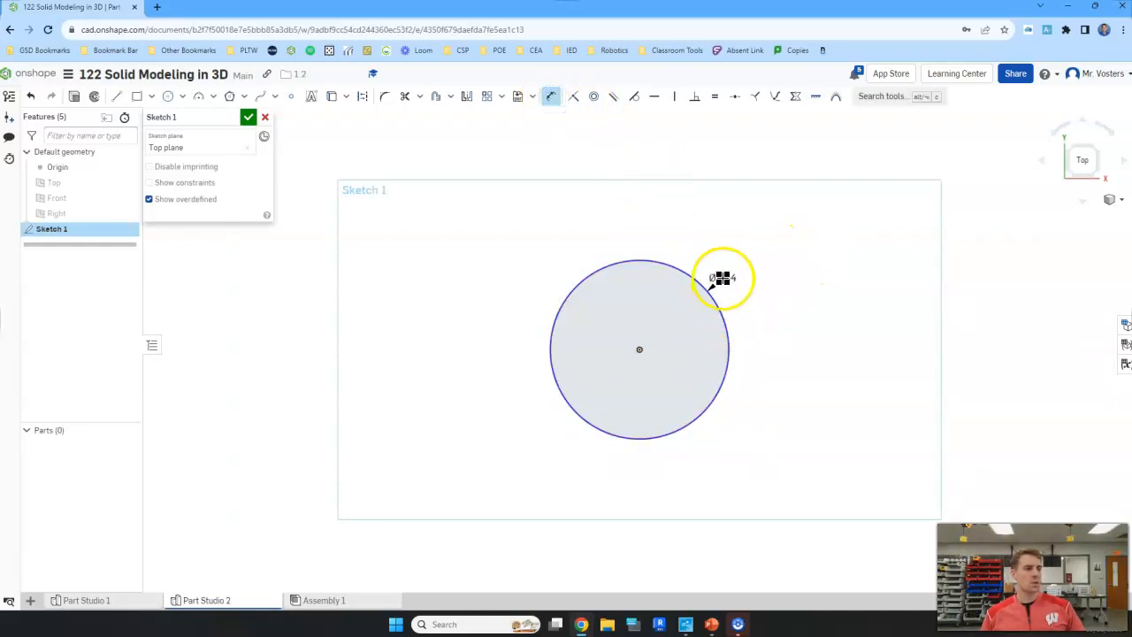
{"action": "left_click", "coordinate": [812, 243]}
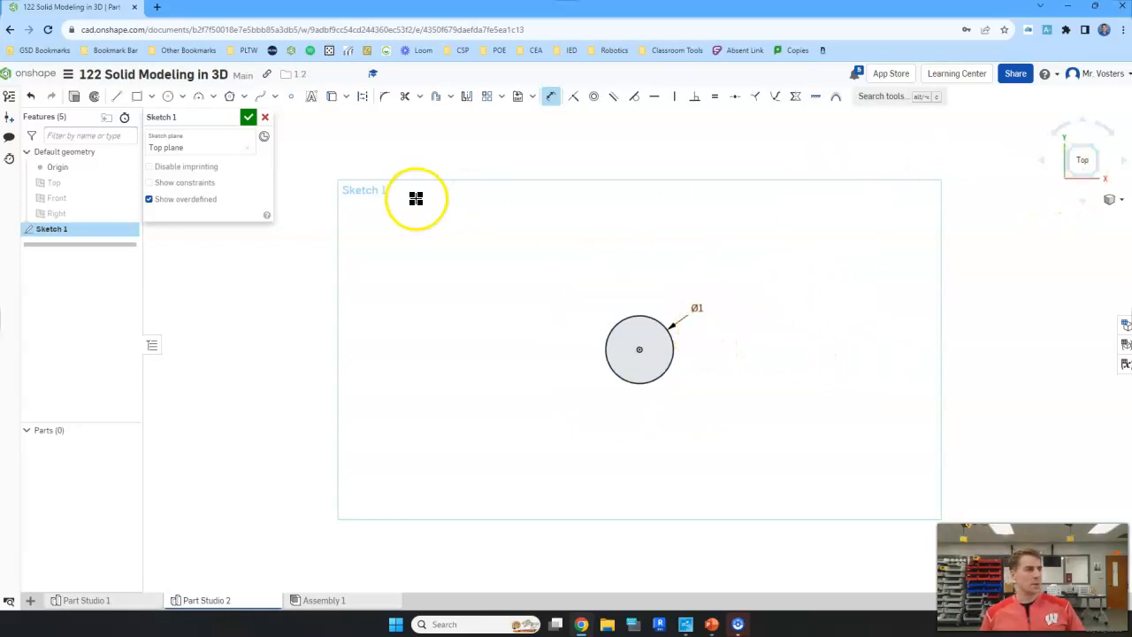
{"action": "left_click", "coordinate": [246, 118]}
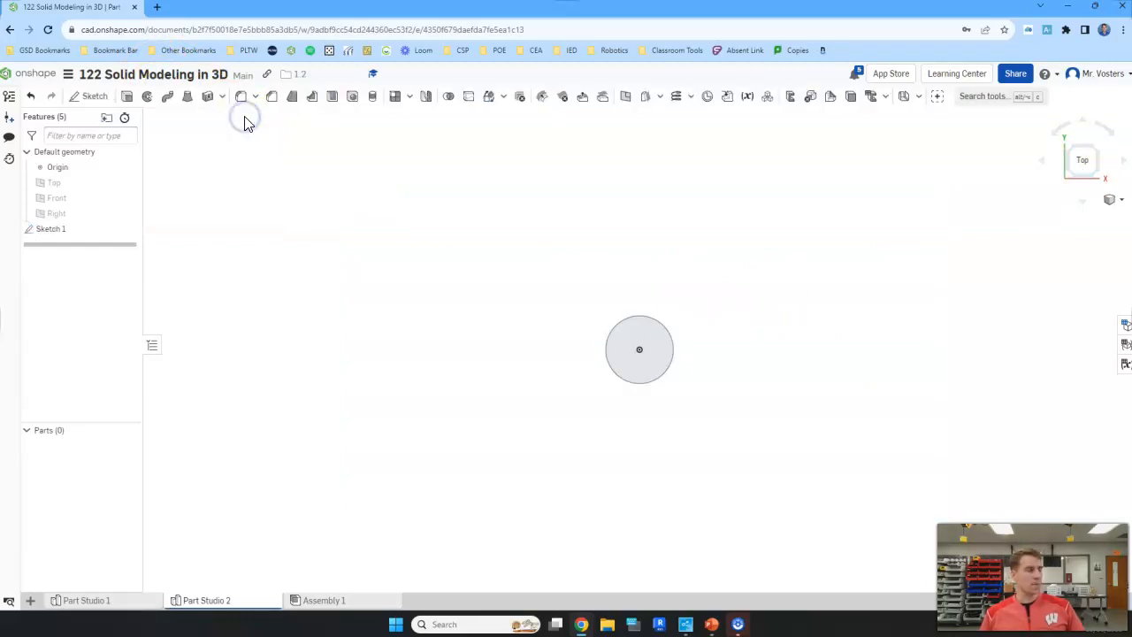
- Extrude the circular sketch region as a new solid with a blind depth of 2.25 in and check it in an isometric view
{"action": "left_click", "coordinate": [1064, 153]}
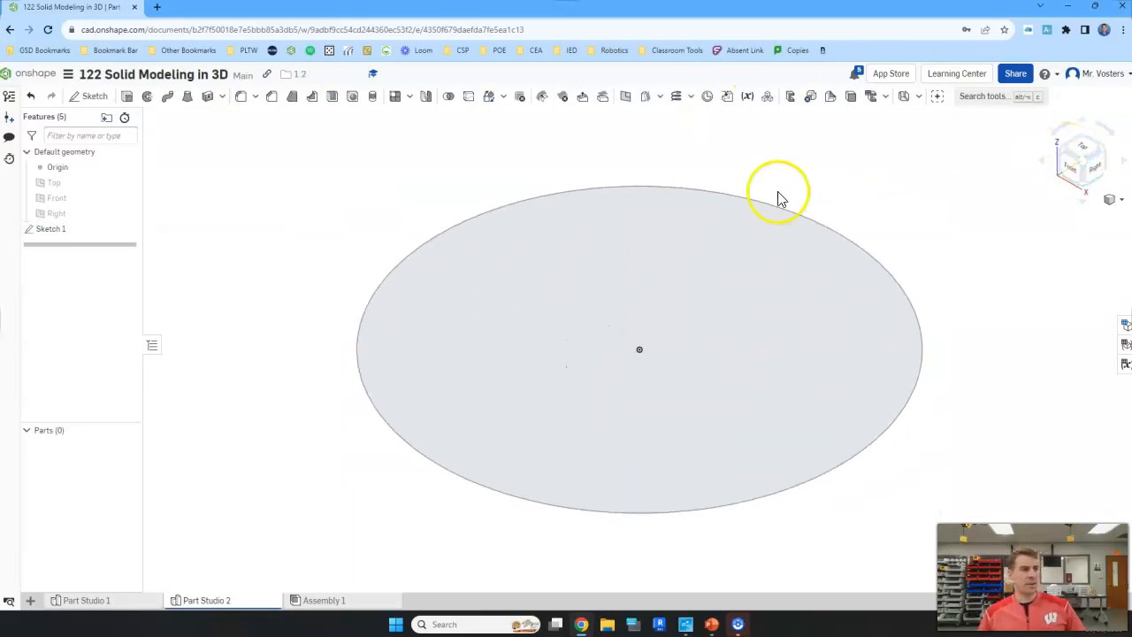
{"action": "scroll", "coordinate": [879, 222], "scroll_direction": "down", "scroll_amount": 5}
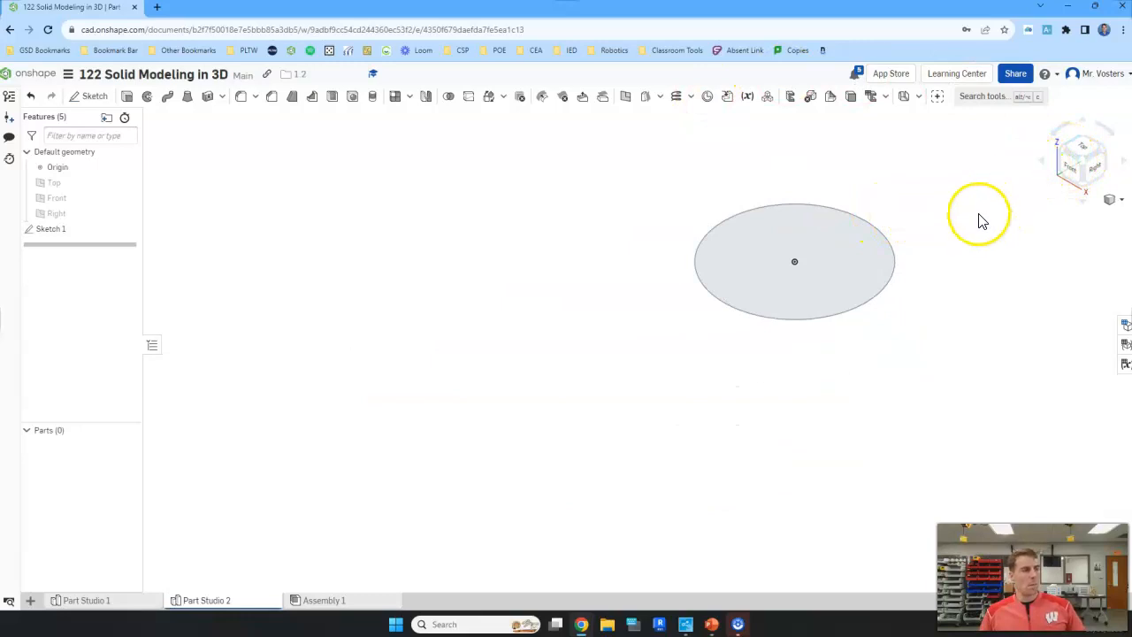
{"action": "middle_click_drag", "start_coordinate": [890, 192], "coordinate": [731, 273]}
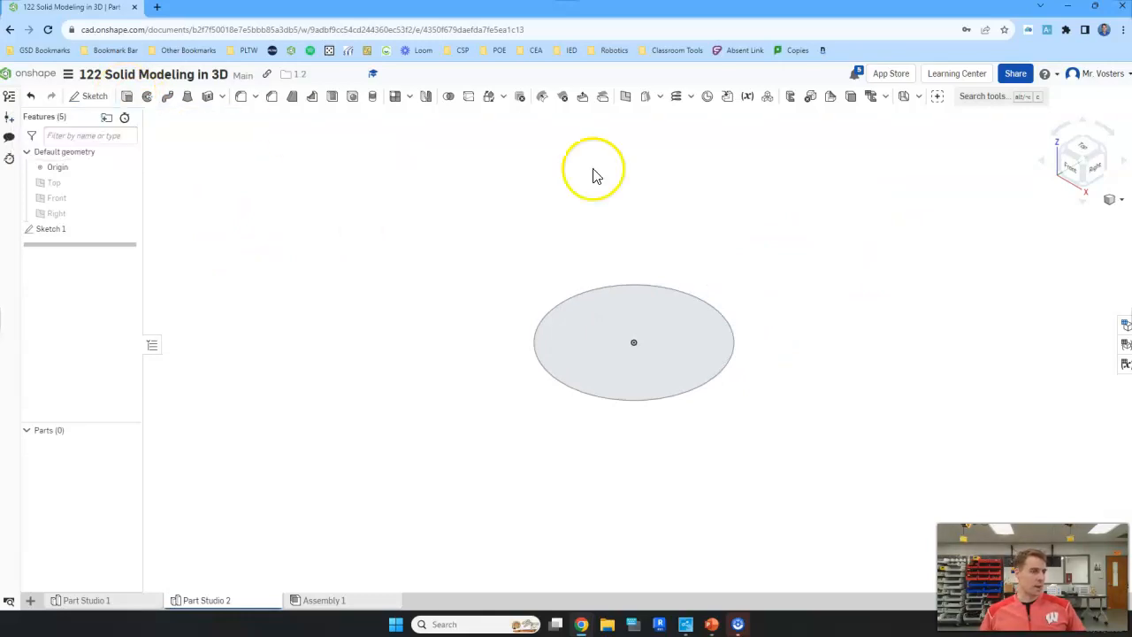
{"action": "left_click", "coordinate": [1081, 154]}
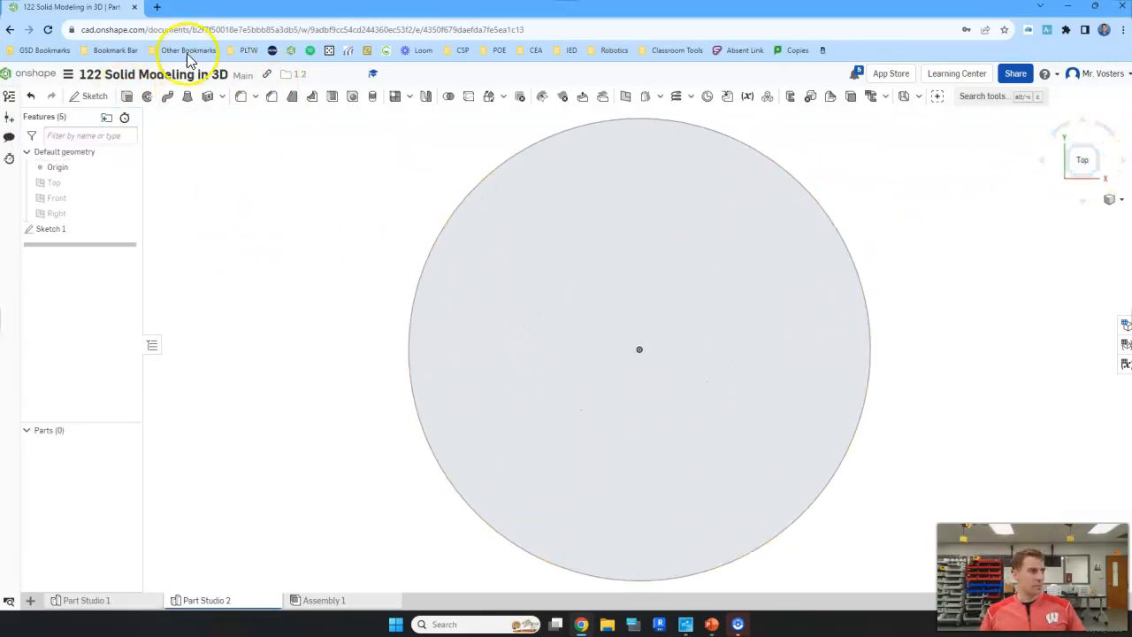
{"action": "left_click", "coordinate": [126, 95]}
{"action": "left_click", "coordinate": [645, 350]}
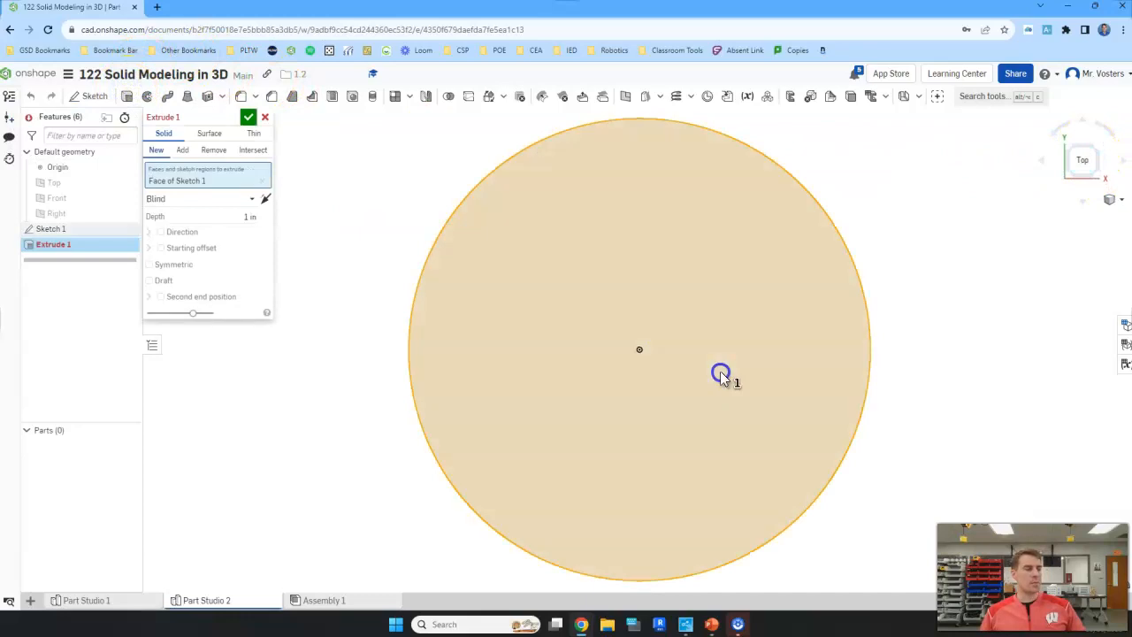
{"action": "left_click", "coordinate": [247, 222]}
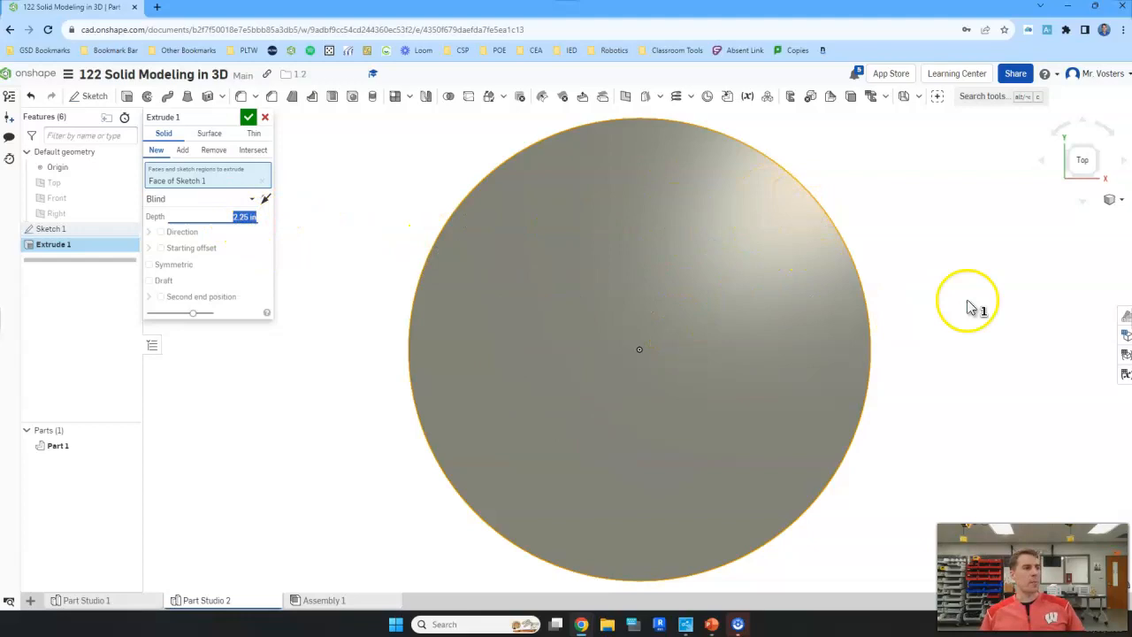
{"action": "left_click", "coordinate": [1073, 181]}
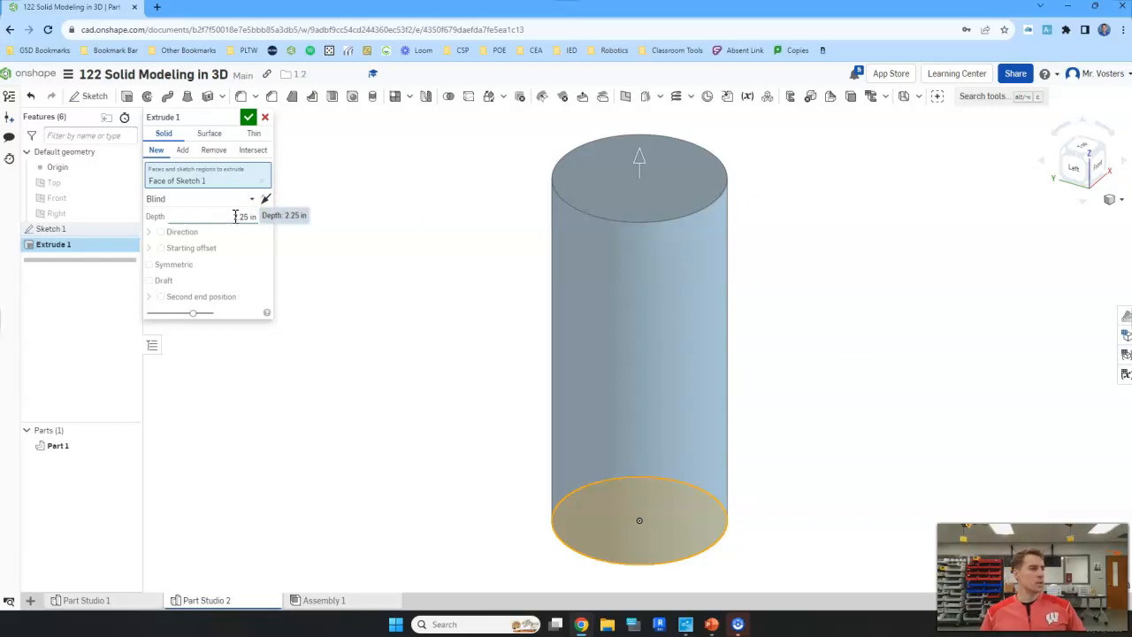
{"action": "left_click", "coordinate": [248, 117]}
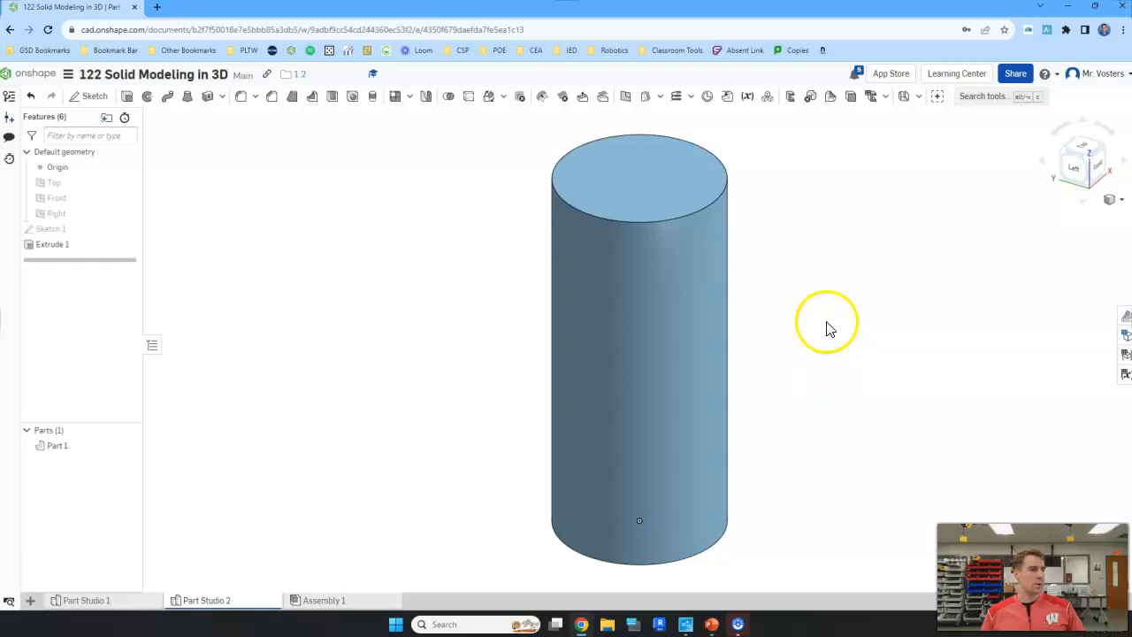